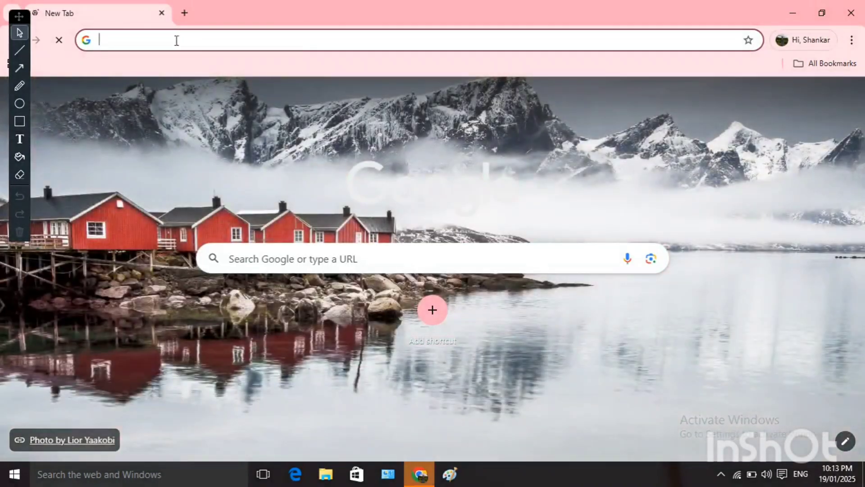
# Load the MahaDBT pre-matric login page at prematric.mahait.org/Login/Login.
pyautogui.click(172, 40)
pyautogui.write('https://prematric.mahait.org/Login/Login')
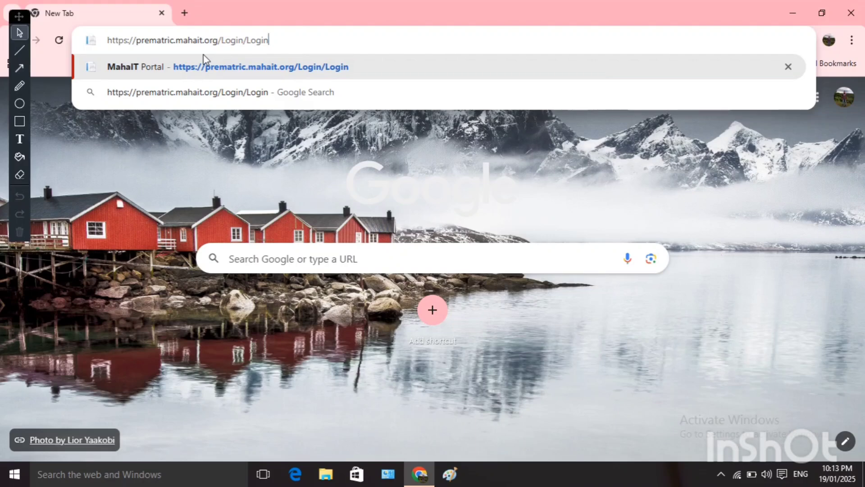
pyautogui.press('Return')
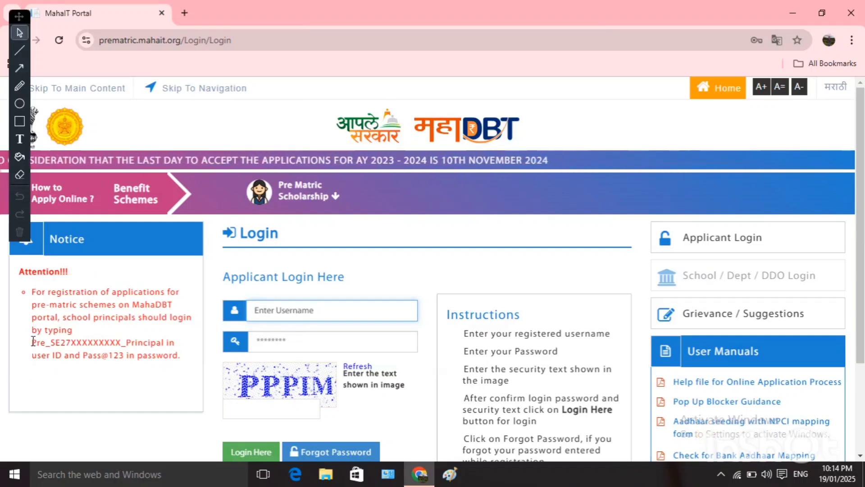
# Enter the school principal's username, using the sample username format from the notice.
pyautogui.moveTo(33, 341); pyautogui.dragTo(164, 345)
pyautogui.hotkey('ctrl', 'c')
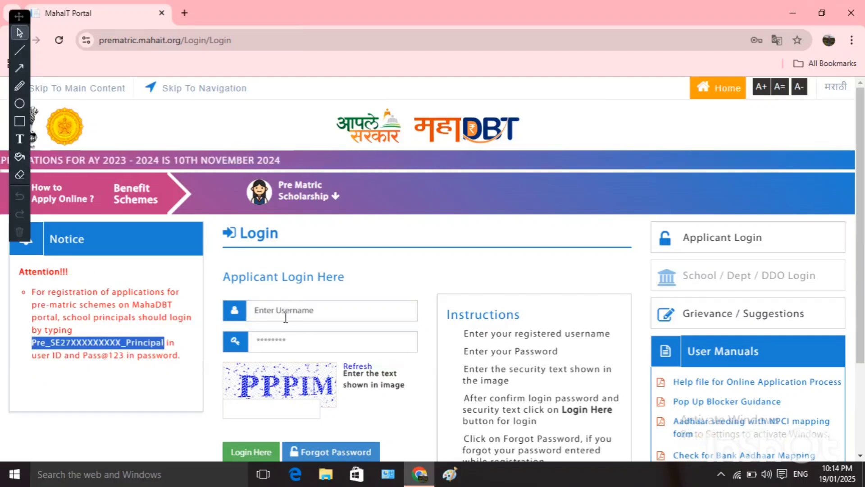
pyautogui.click(300, 308)
pyautogui.hotkey('ctrl', 'v')
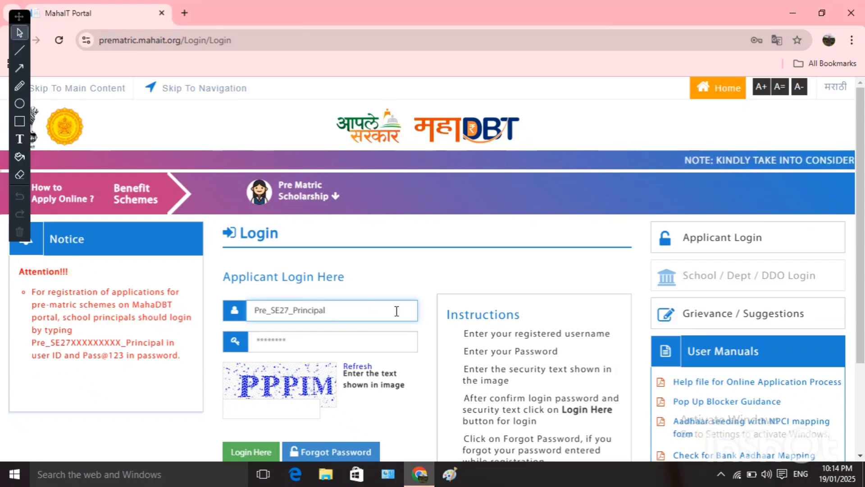
pyautogui.write('0310')
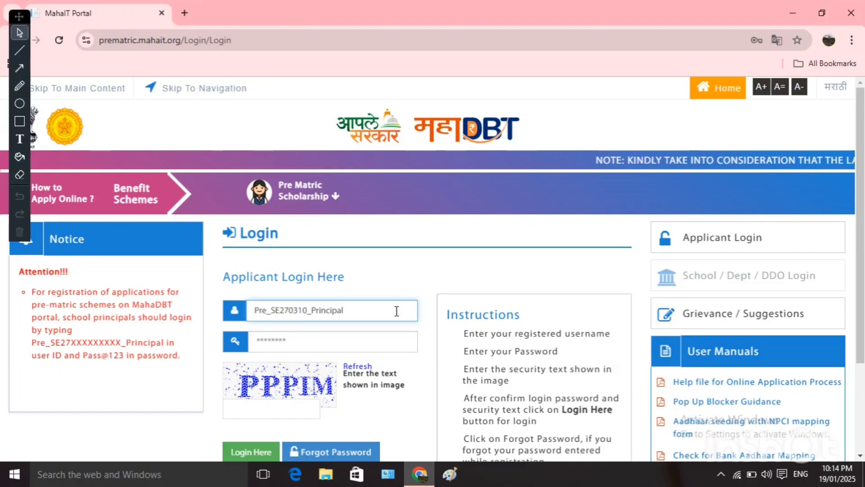
pyautogui.press('BackSpace')
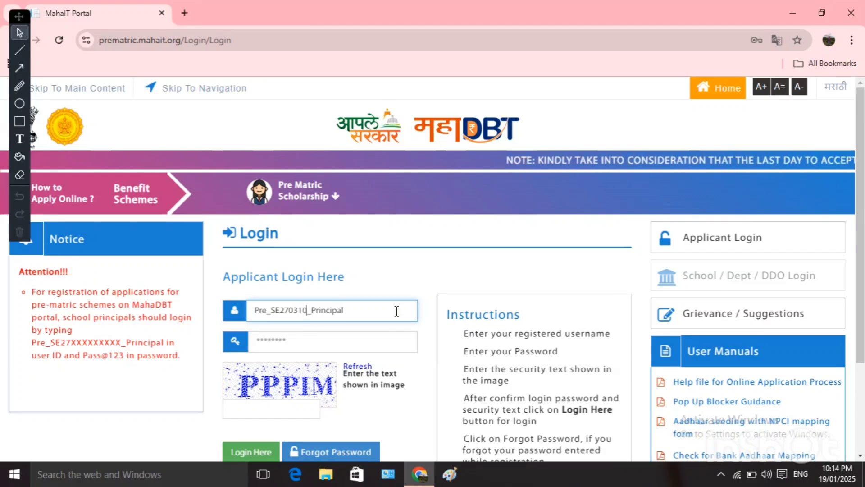
pyautogui.write('007114')
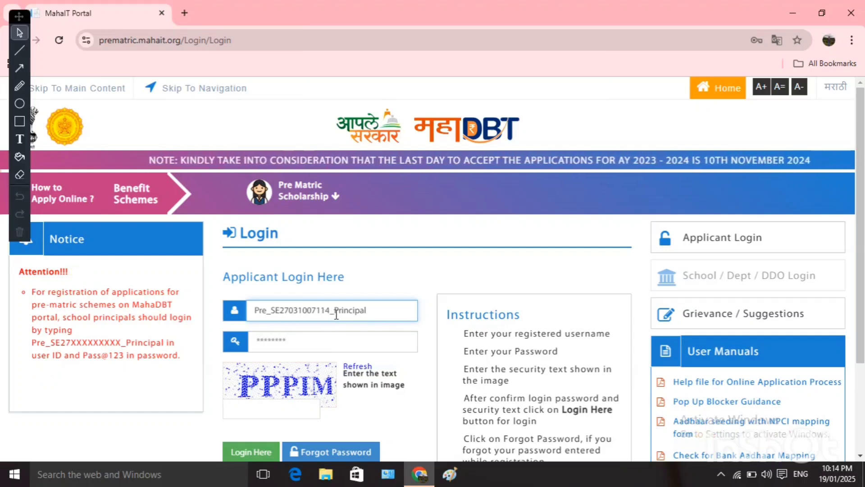
# Fill in the saved principal password, type the captcha text and log in.
pyautogui.click(333, 335)
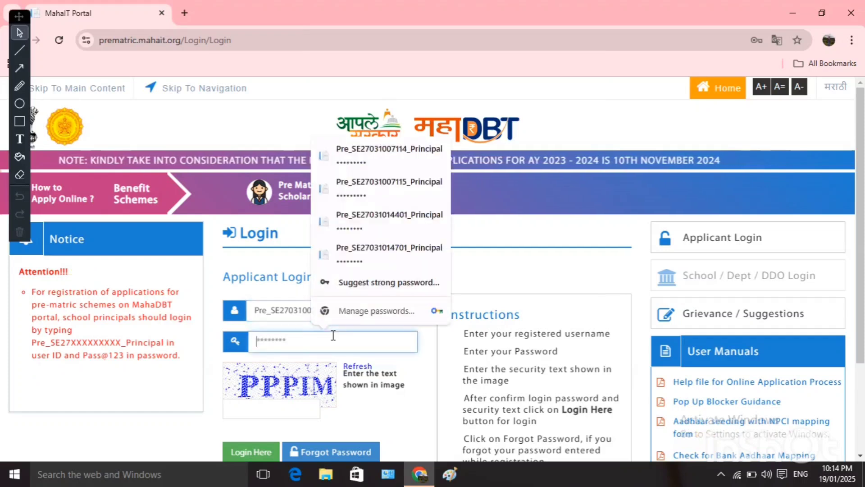
pyautogui.click(389, 153)
pyautogui.click(288, 403)
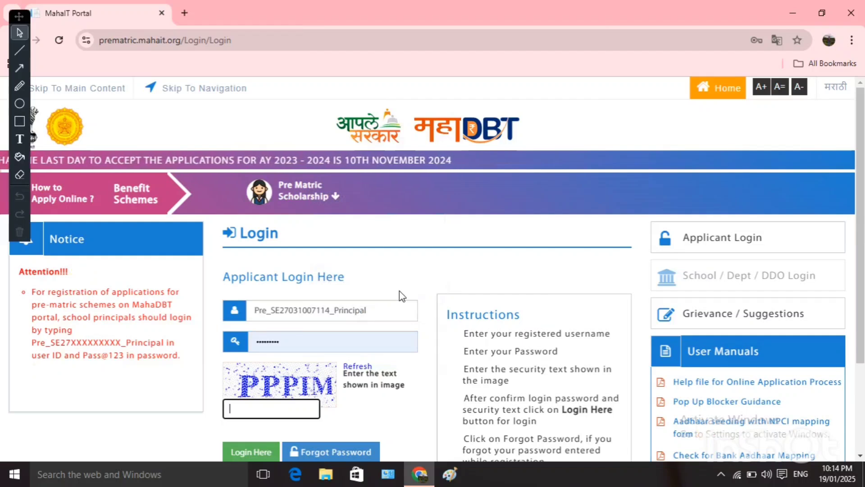
pyautogui.write('PPP')
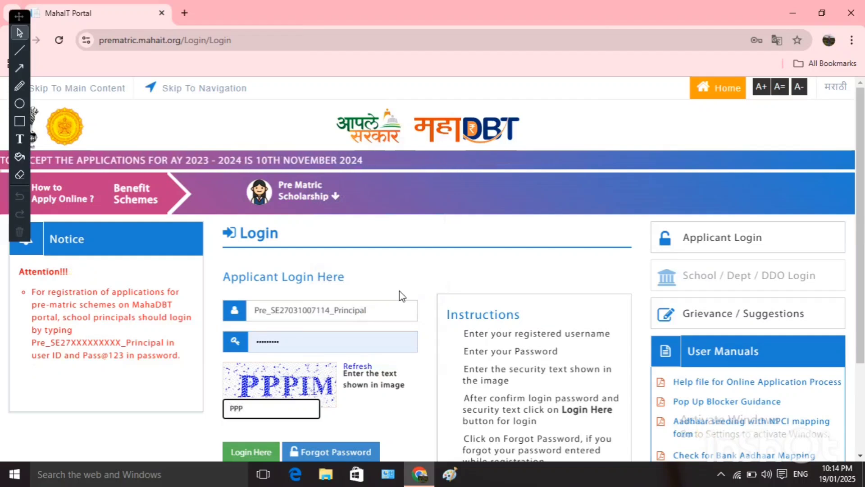
pyautogui.write('IM')
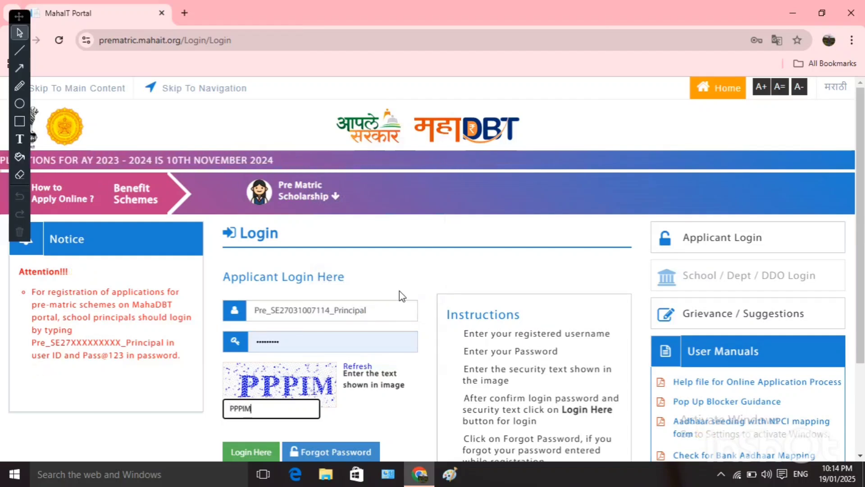
pyautogui.click(273, 454)
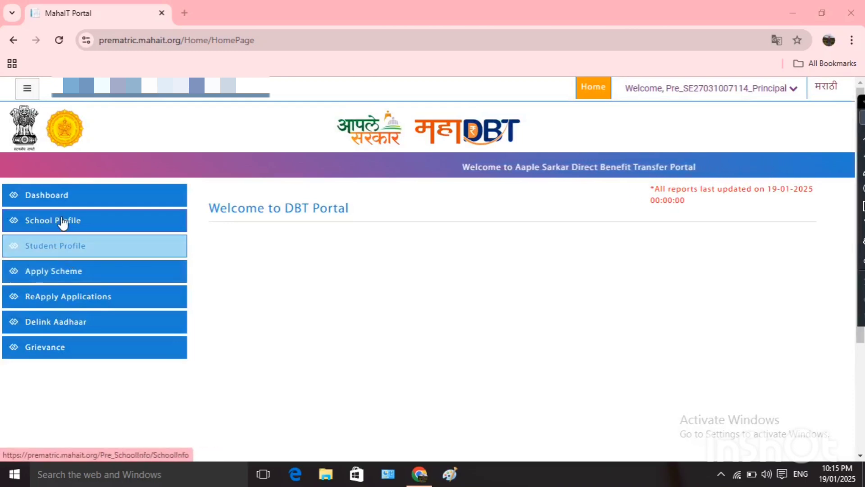
# Filter Student Profile to 7th Standard, caste SC, gender Female and show the matching students.
pyautogui.click(66, 250)
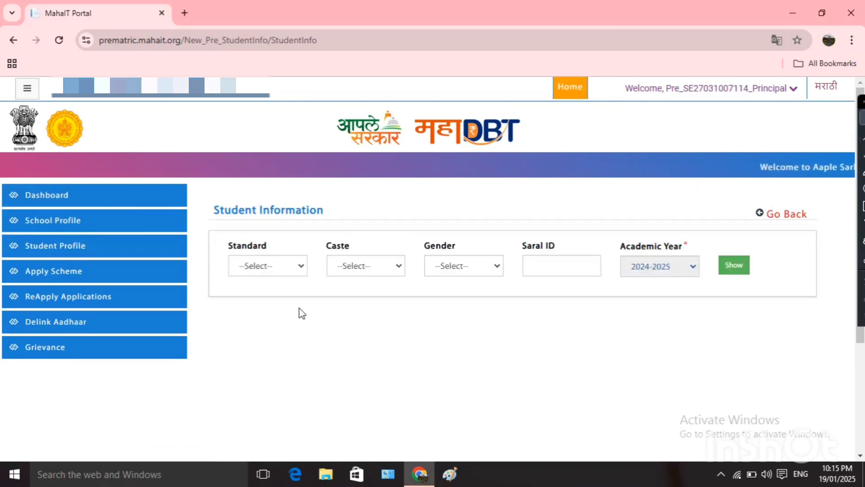
pyautogui.click(292, 273)
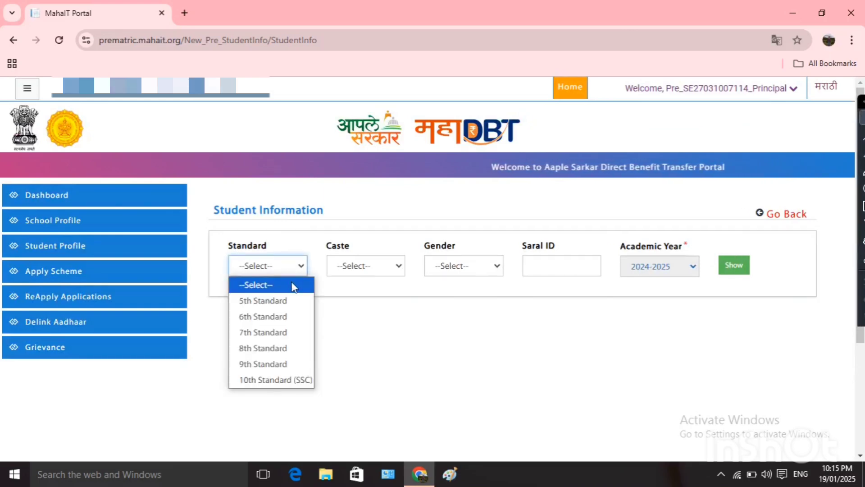
pyautogui.click(283, 332)
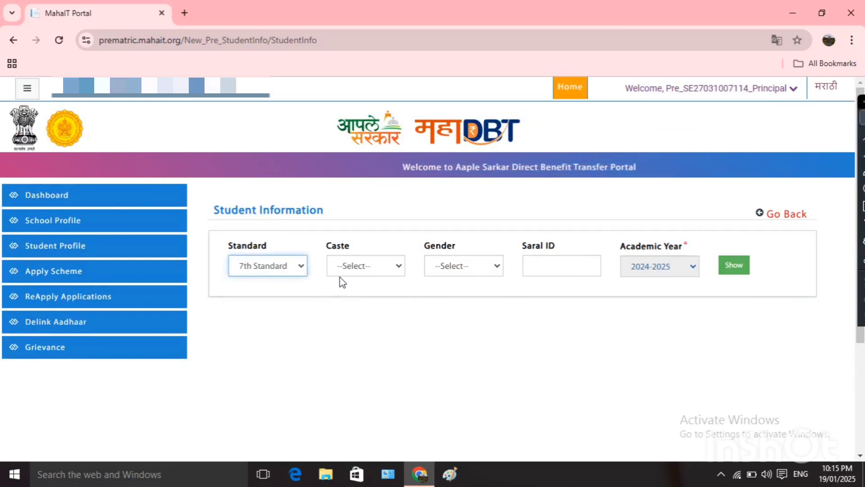
pyautogui.click(351, 270)
pyautogui.click(354, 317)
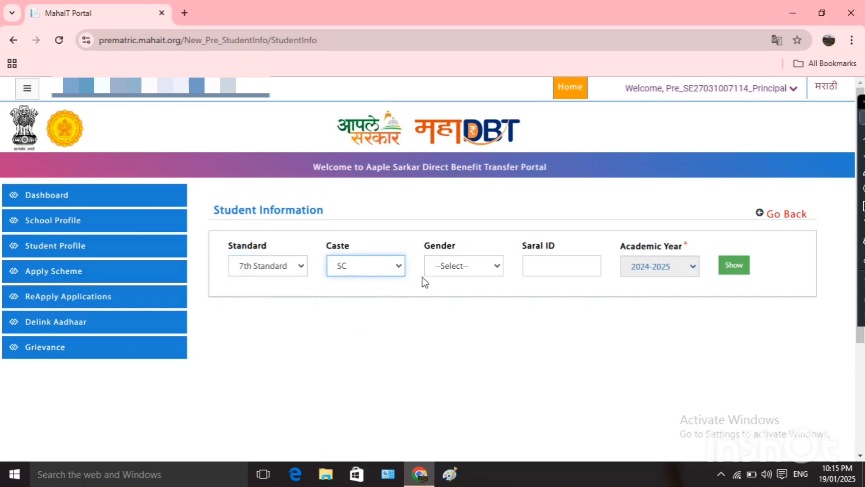
pyautogui.click(450, 270)
pyautogui.click(450, 299)
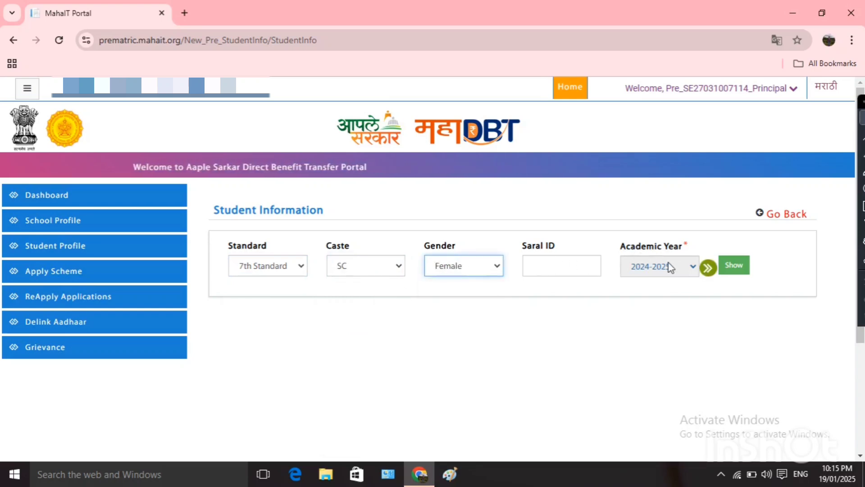
pyautogui.click(733, 270)
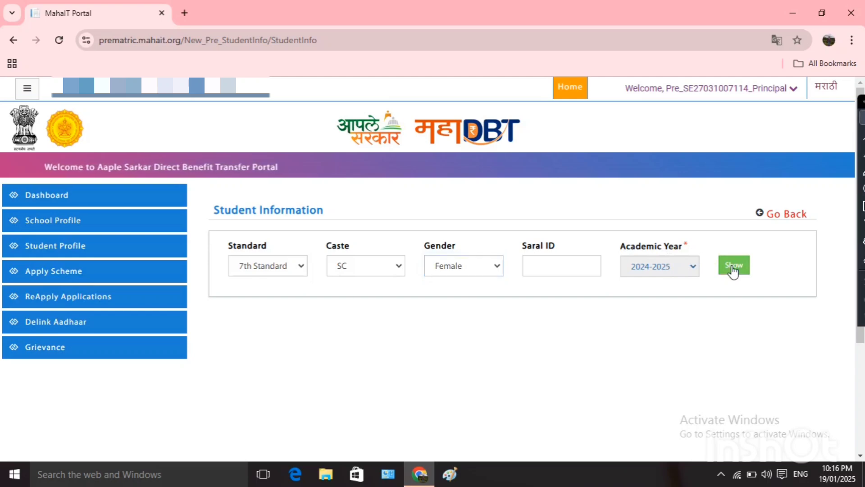
pyautogui.click(733, 270)
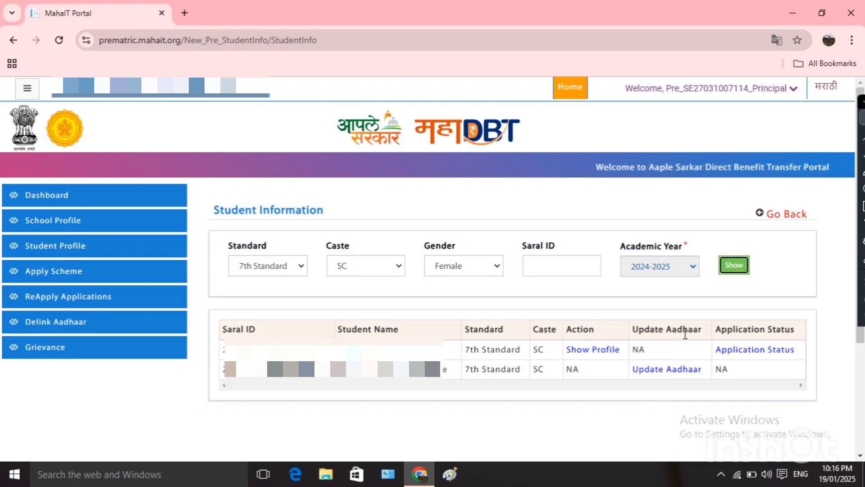
# Open Update Aadhaar for the second student and choose to update the student's own details.
pyautogui.click(666, 371)
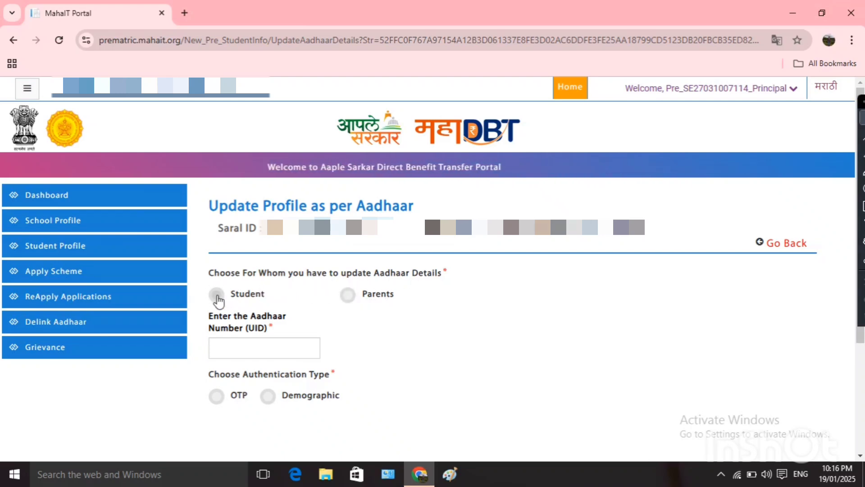
pyautogui.click(217, 297)
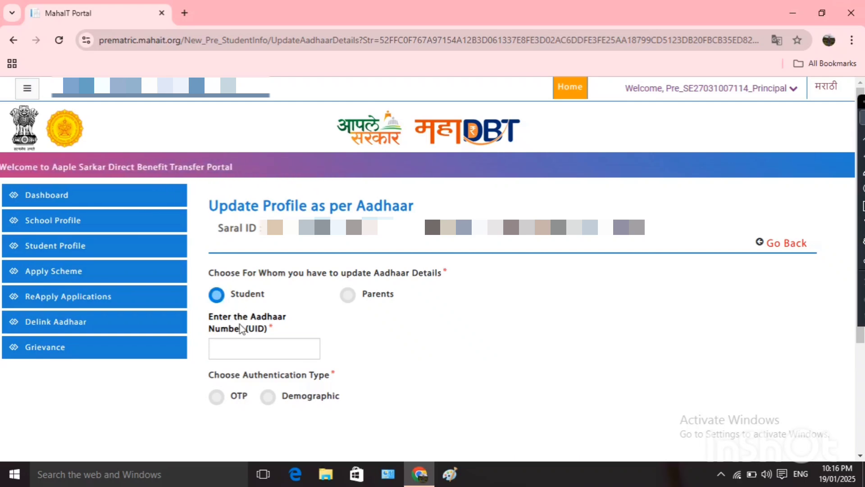
pyautogui.click(250, 345)
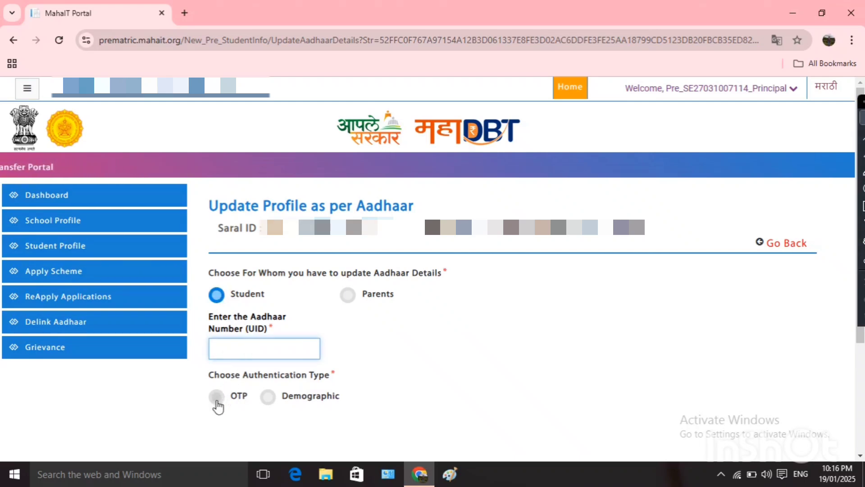
pyautogui.click(217, 401)
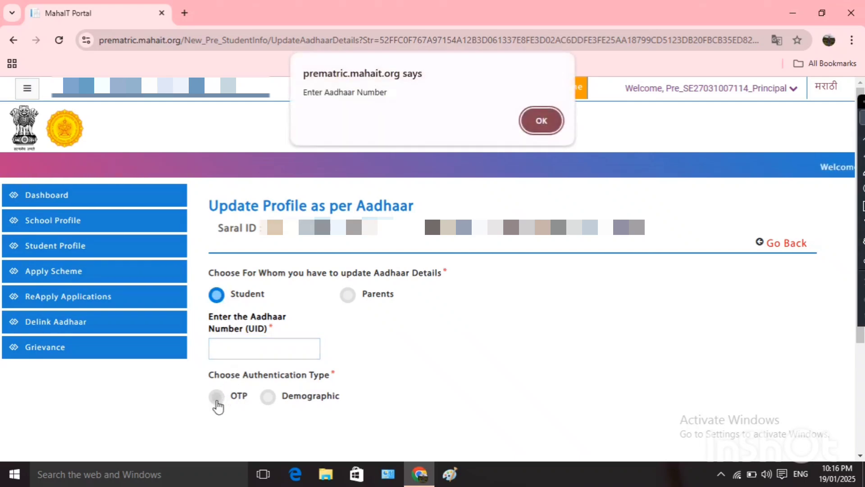
pyautogui.click(539, 130)
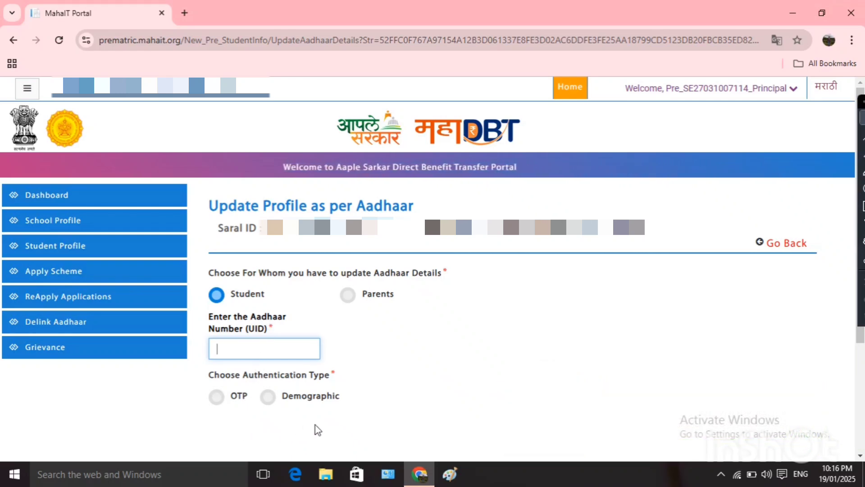
# Switch the Aadhaar update to Parents with Father selected, dismissing the missing-number warning.
pyautogui.click(350, 296)
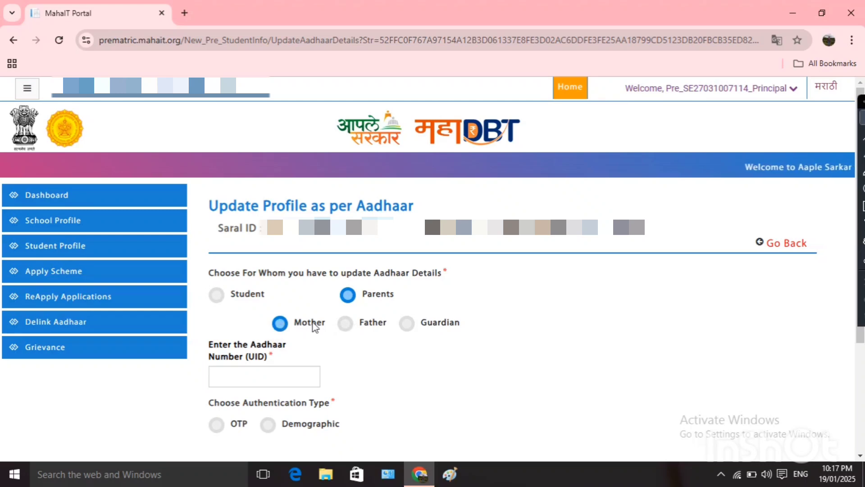
pyautogui.click(346, 324)
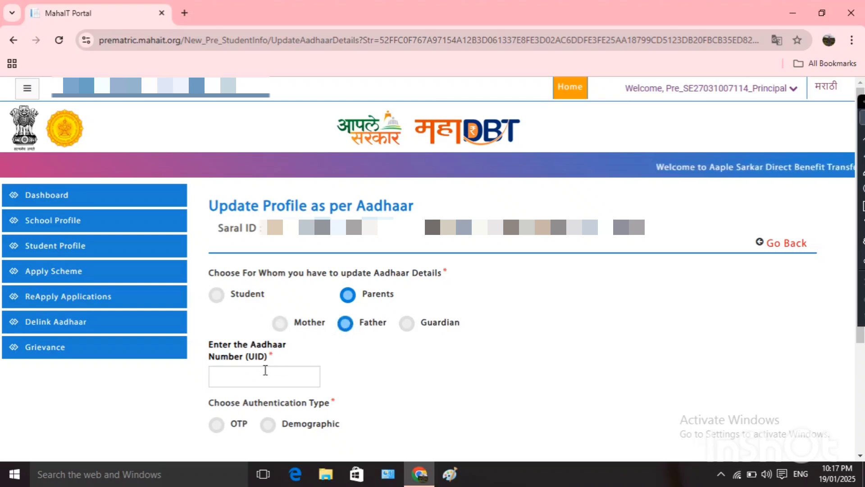
pyautogui.click(265, 374)
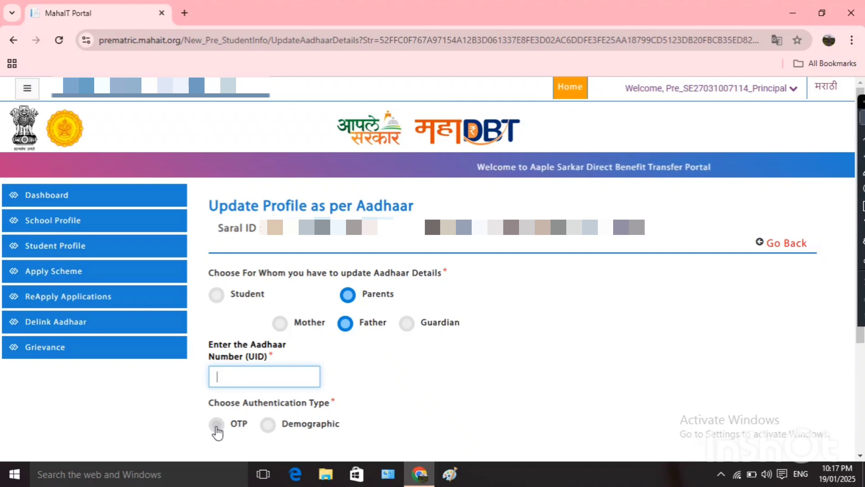
pyautogui.click(217, 428)
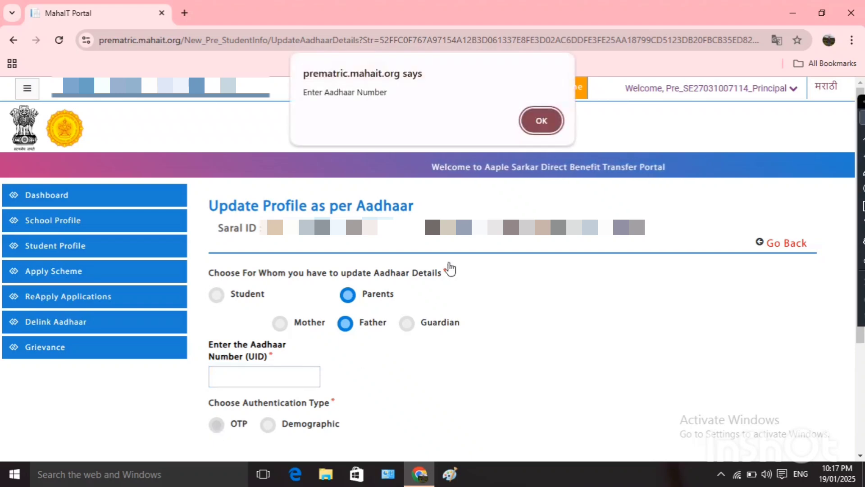
pyautogui.click(541, 121)
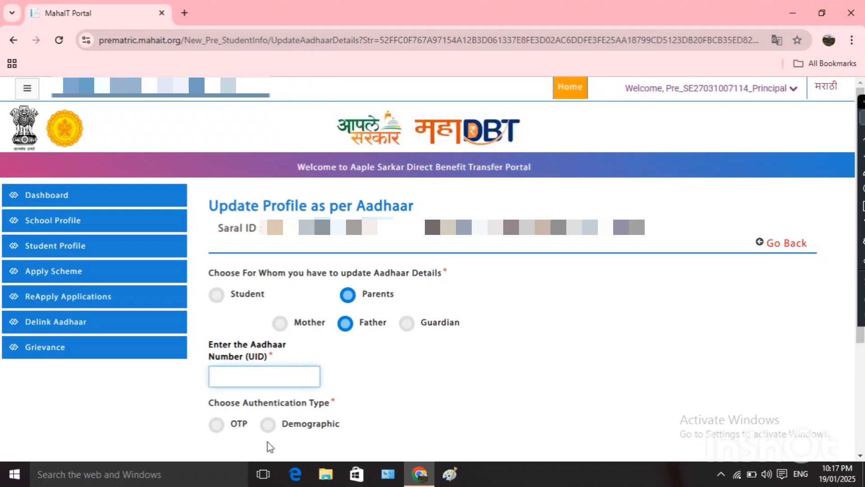
pyautogui.scroll(-1, 271, 446)
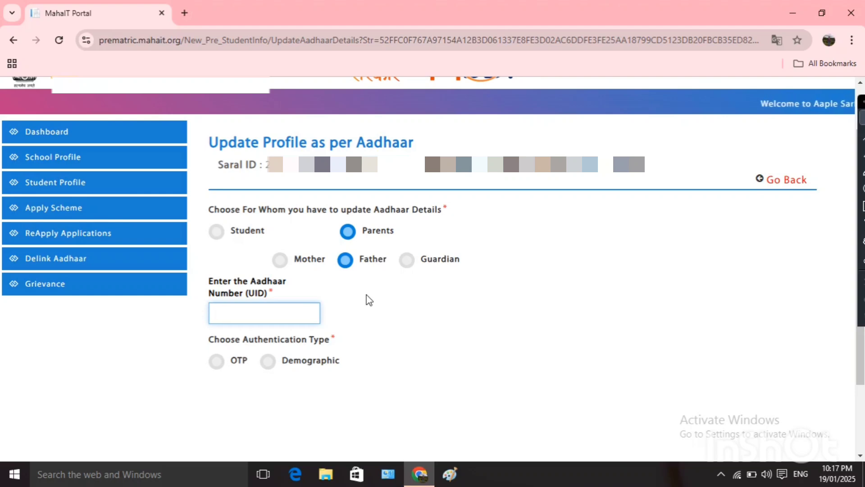
pyautogui.click(113, 207)
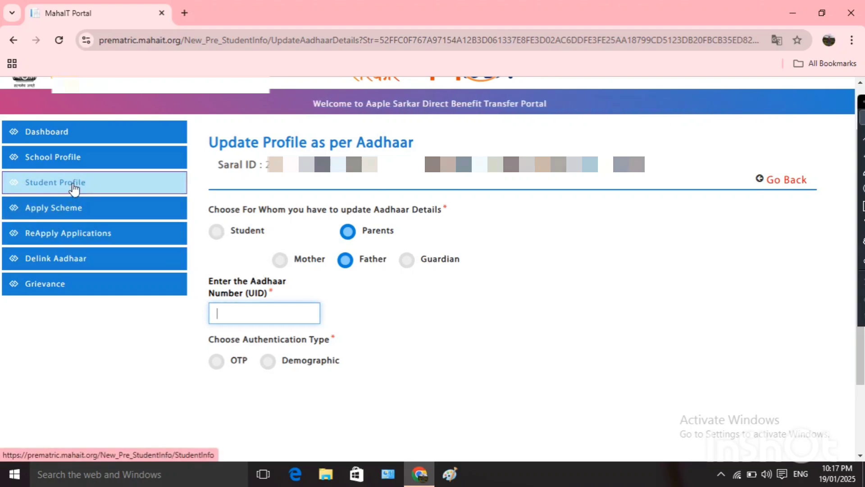
# Change the Standard filter to 8th Standard and show the matching students.
pyautogui.click(74, 189)
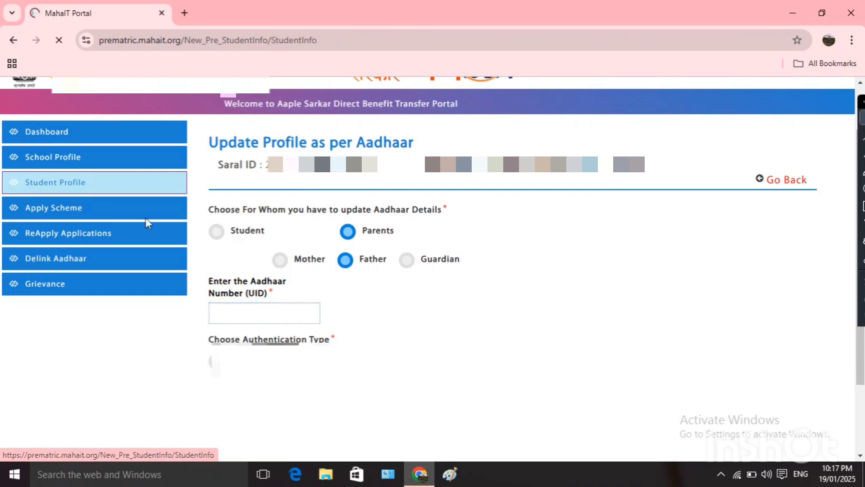
pyautogui.click(293, 269)
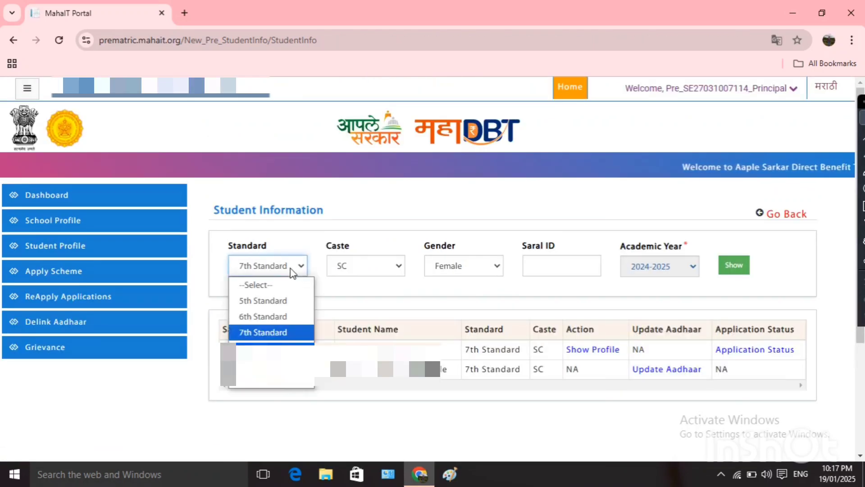
pyautogui.click(268, 349)
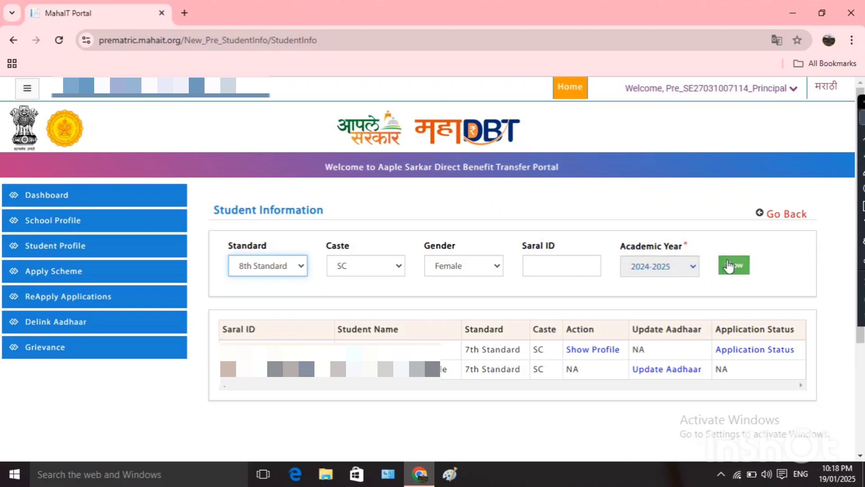
pyautogui.click(729, 266)
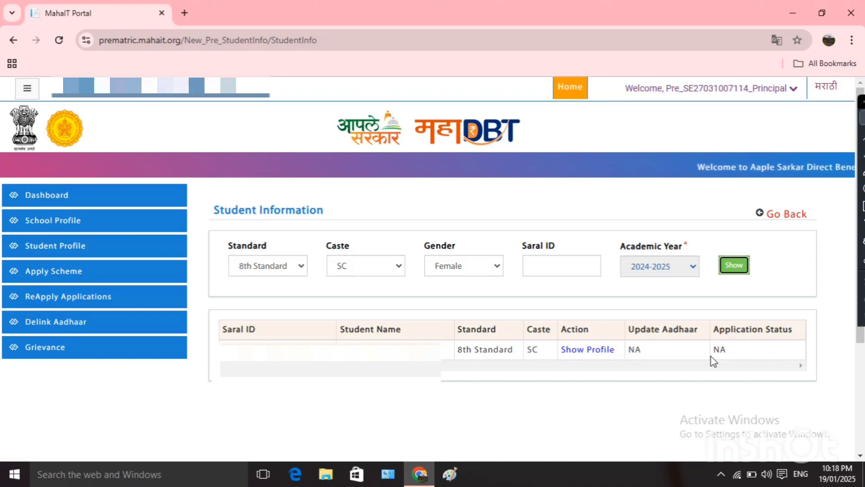
# Open the 8th Standard student's profile and review Personal Details, keeping disability at No.
pyautogui.click(588, 351)
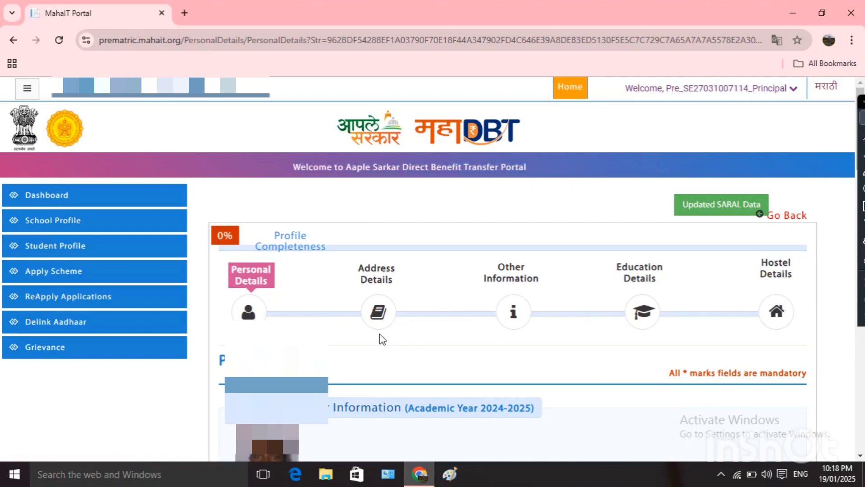
pyautogui.scroll(-6, 383, 339)
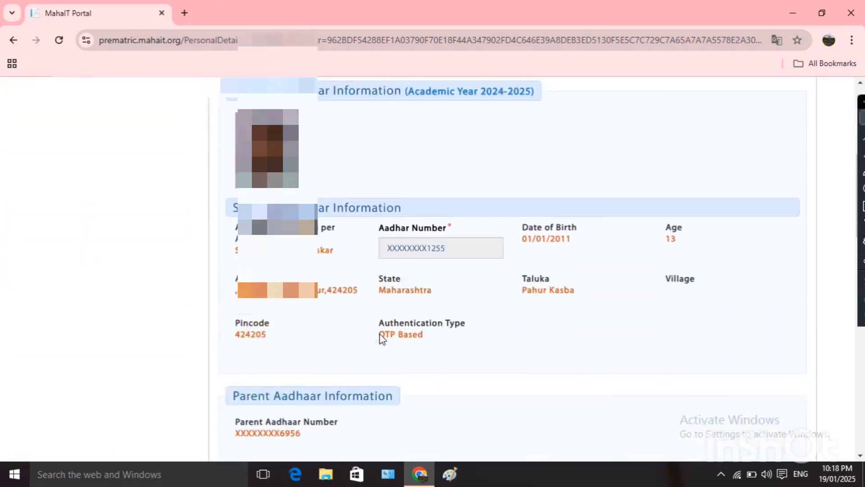
pyautogui.scroll(-2, 381, 334)
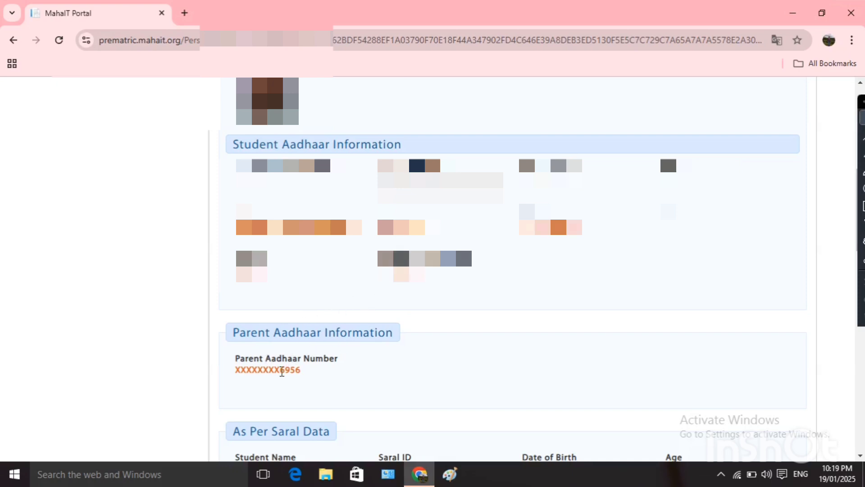
pyautogui.scroll(-5, 325, 381)
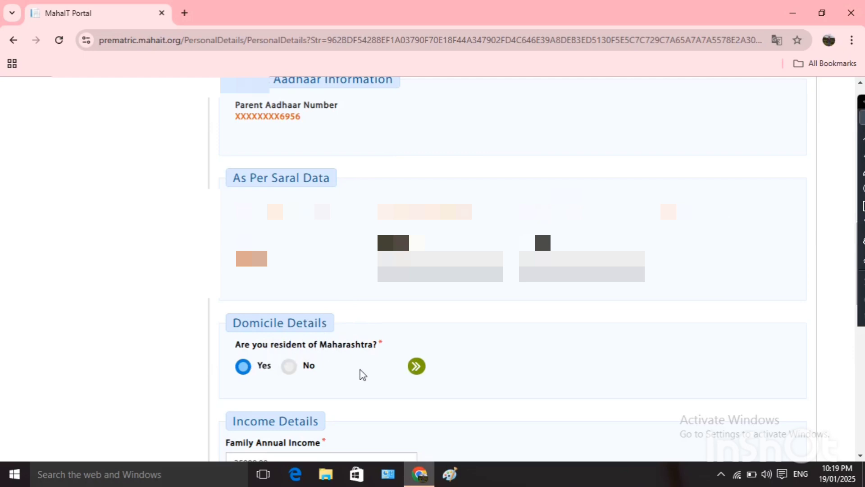
pyautogui.scroll(-4, 363, 374)
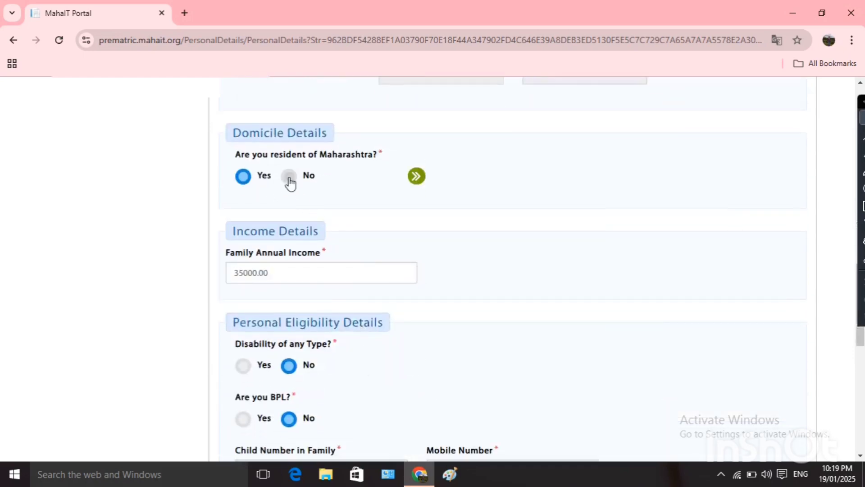
pyautogui.click(277, 274)
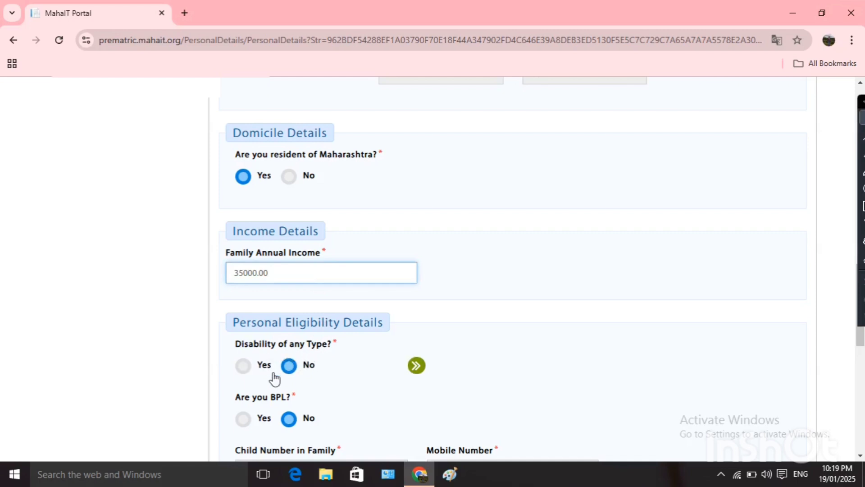
pyautogui.click(243, 368)
pyautogui.scroll(-3, 301, 390)
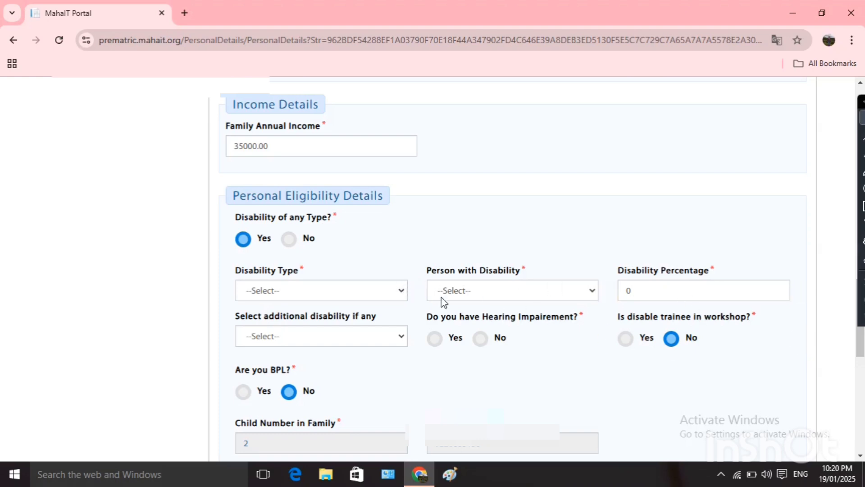
pyautogui.click(288, 239)
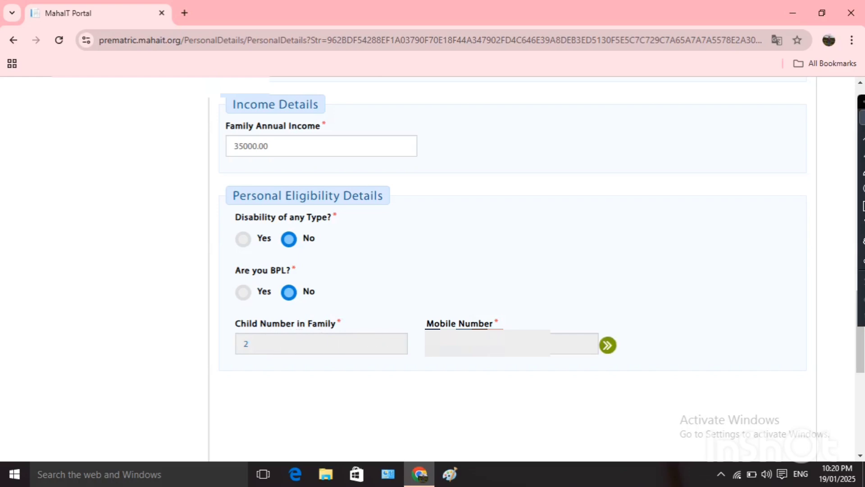
pyautogui.scroll(-8, 492, 309)
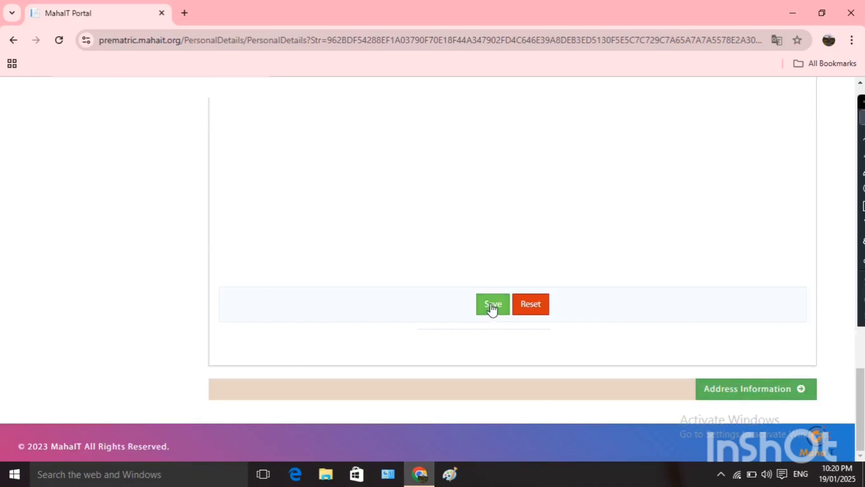
# Save Personal Details, acknowledge the success message, then save Address Details.
pyautogui.click(492, 306)
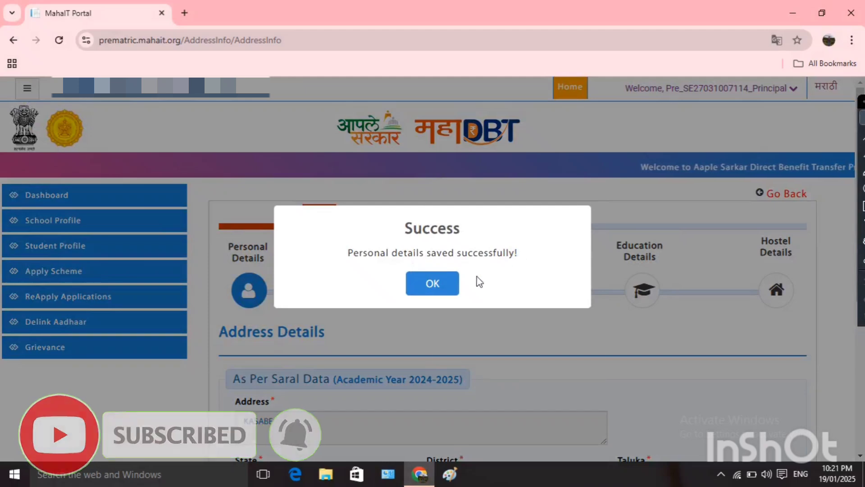
pyautogui.click(439, 286)
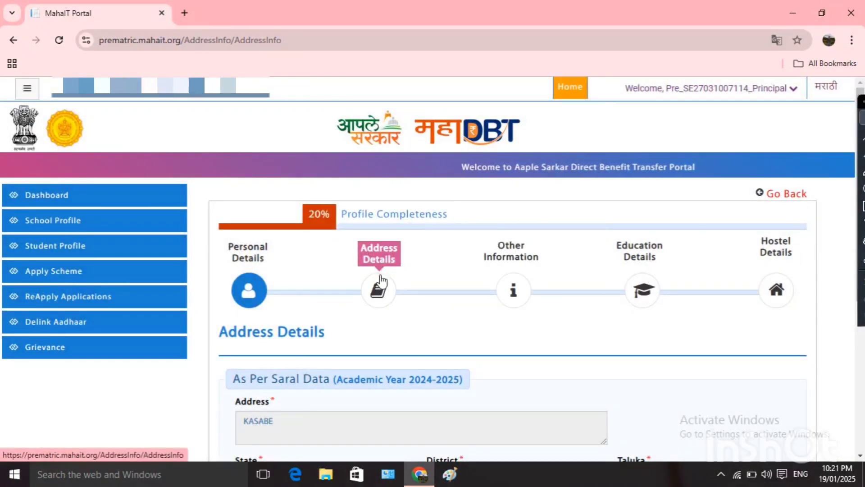
pyautogui.scroll(-5, 354, 365)
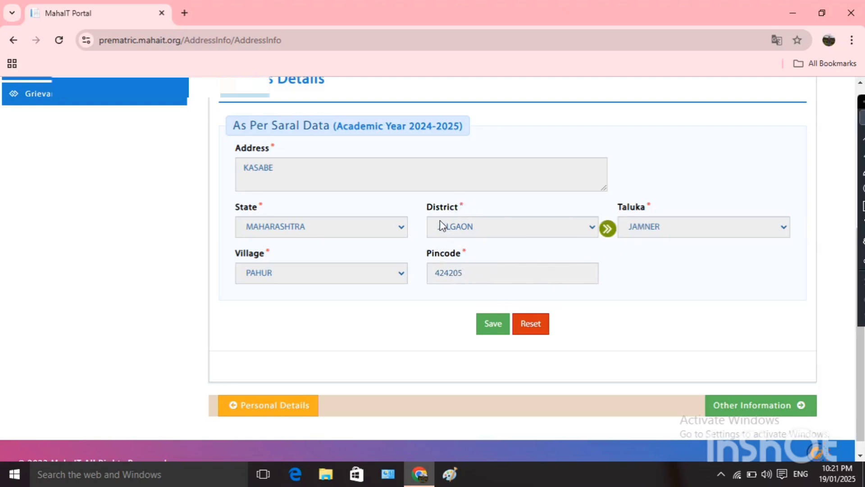
pyautogui.click(491, 328)
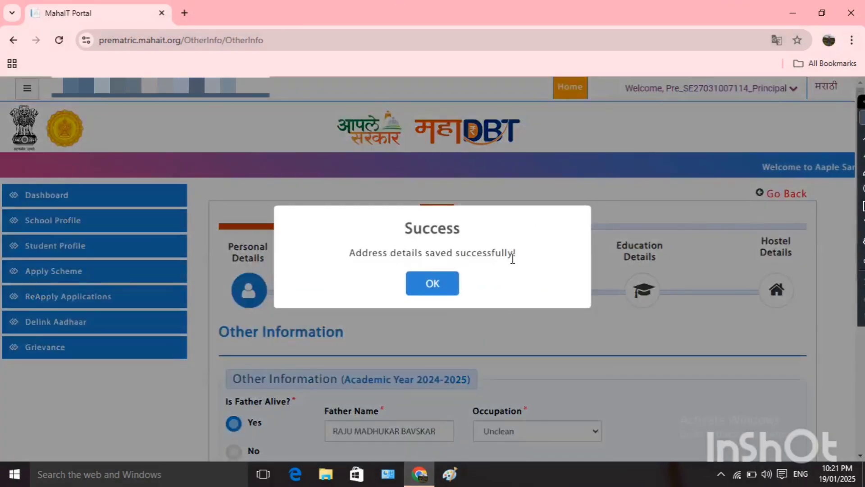
# Set father's and mother's occupation to Unclean and save Other Information.
pyautogui.click(436, 293)
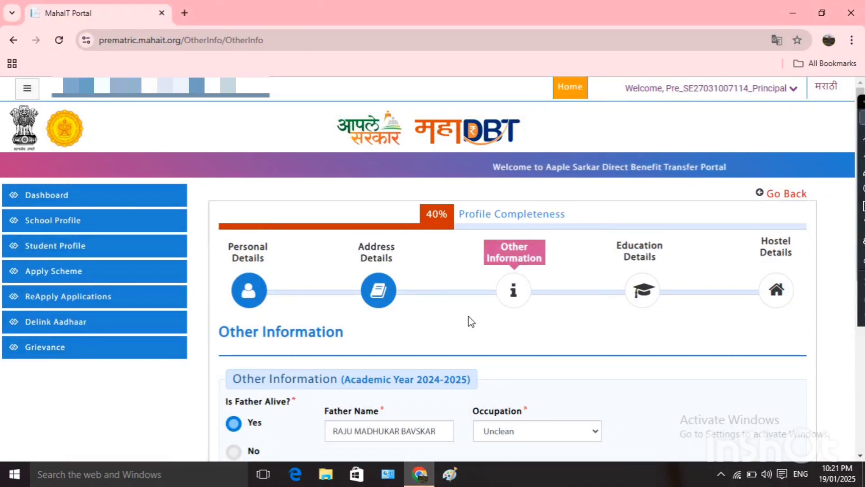
pyautogui.scroll(-5, 469, 321)
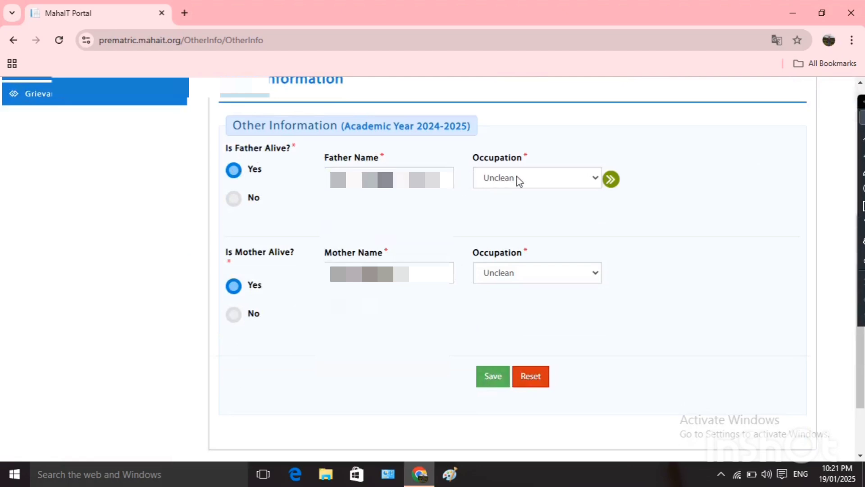
pyautogui.click(571, 184)
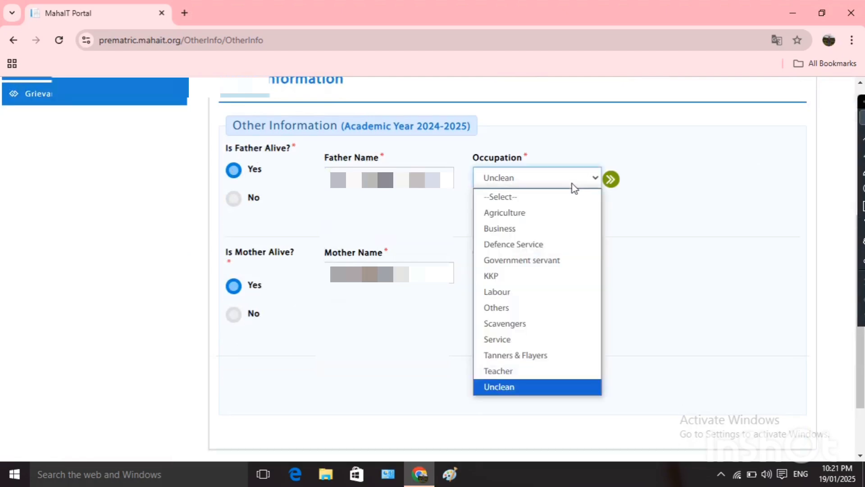
pyautogui.click(512, 387)
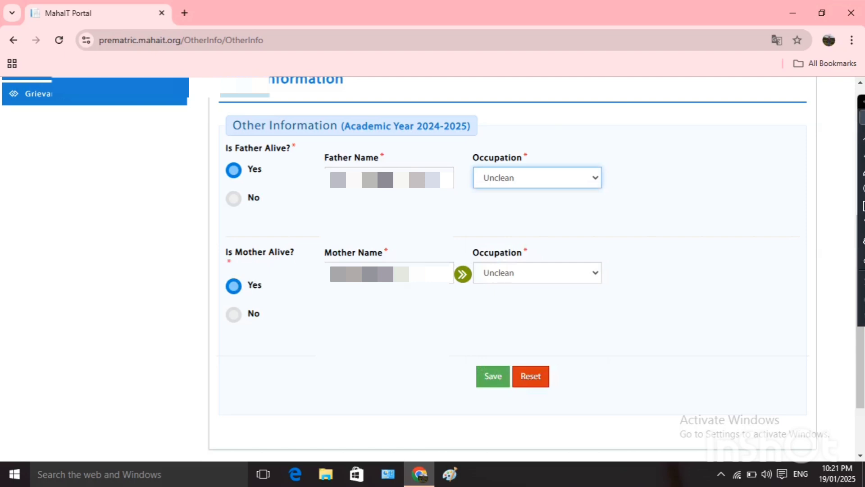
pyautogui.click(550, 278)
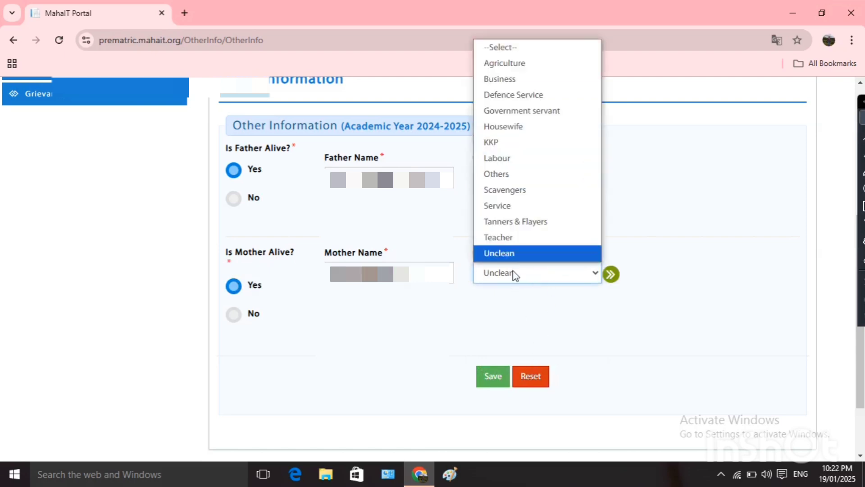
pyautogui.click(528, 253)
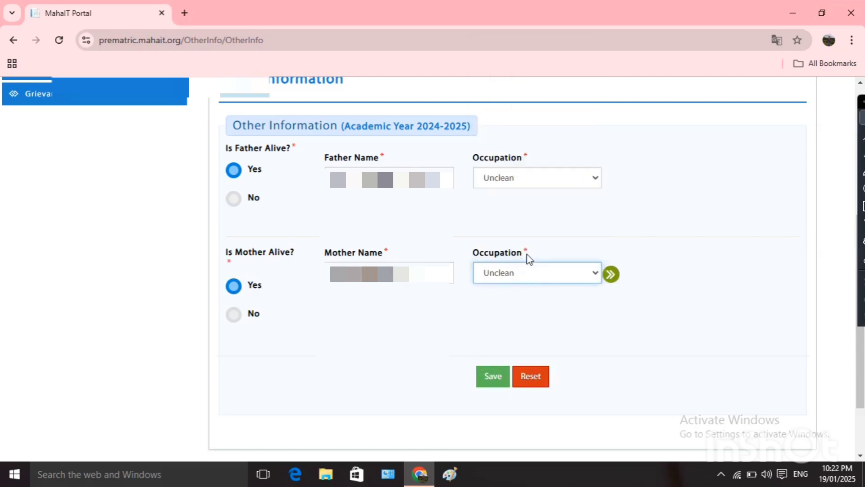
pyautogui.click(492, 377)
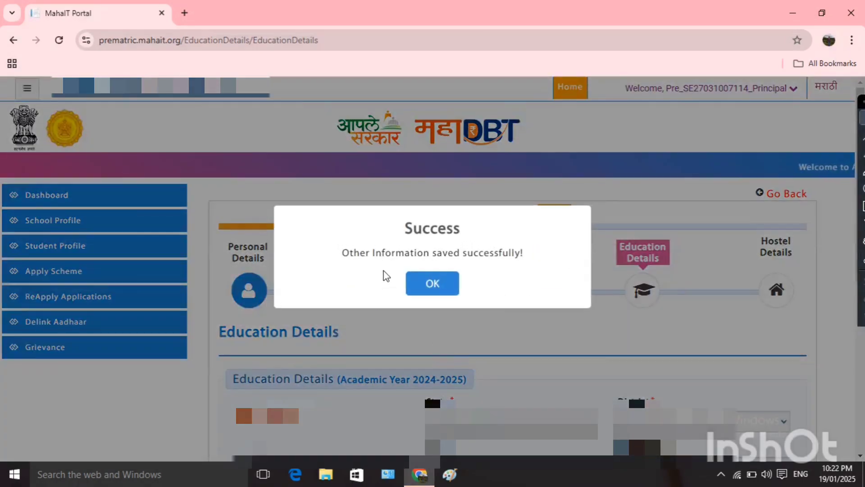
# Enter previous-year attendance 95% and class rank 17 in Education Details.
pyautogui.click(433, 284)
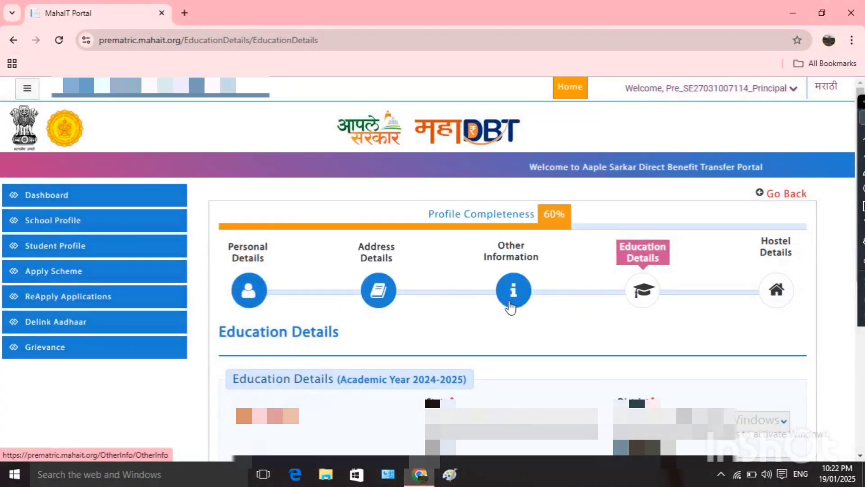
pyautogui.scroll(-4, 538, 330)
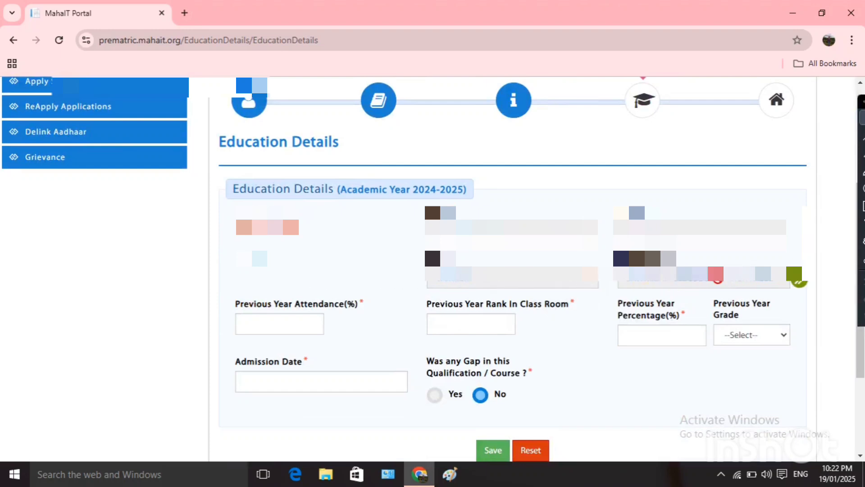
pyautogui.click(270, 320)
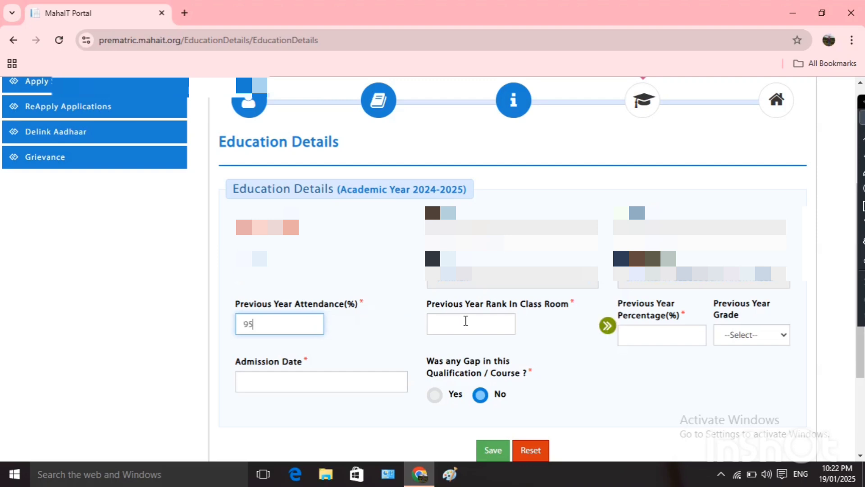
pyautogui.click(466, 321)
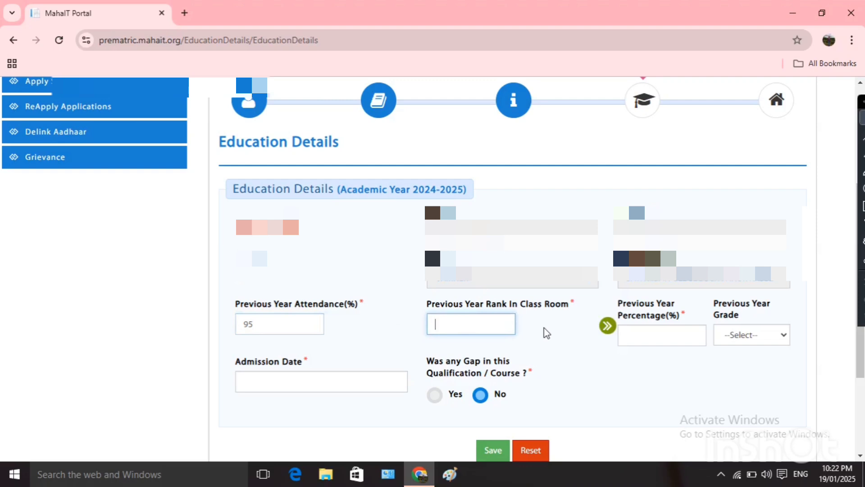
pyautogui.write('17')
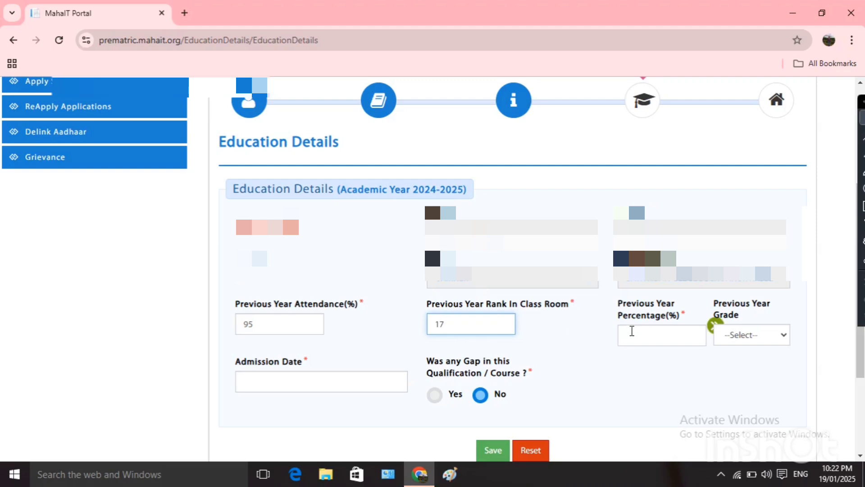
# Enter a previous year percentage and try A+, then A, then B+ as the previous year grade.
pyautogui.click(666, 329)
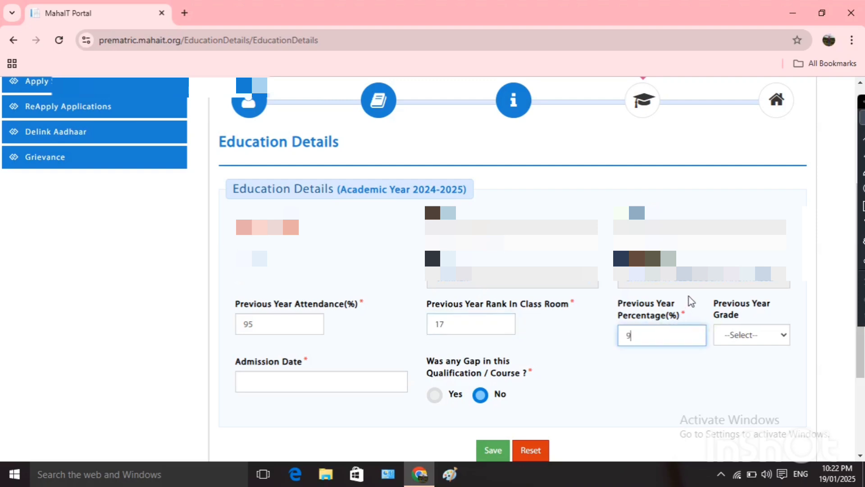
pyautogui.click(767, 338)
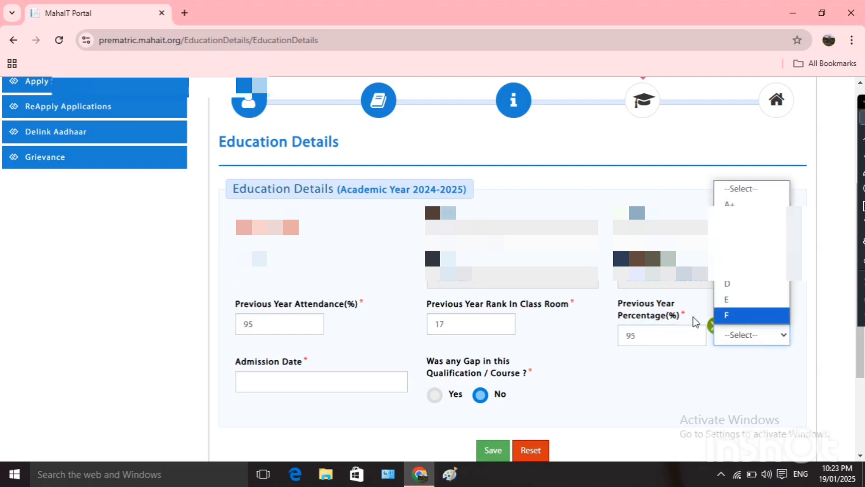
pyautogui.click(741, 204)
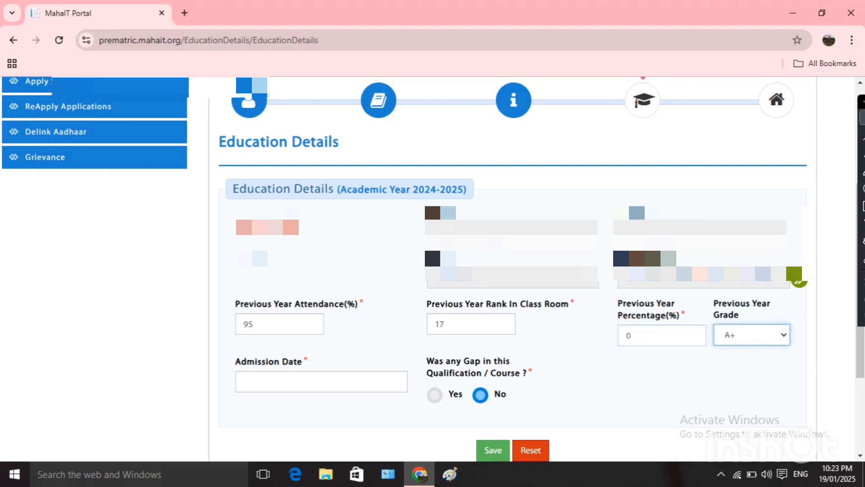
pyautogui.click(650, 333)
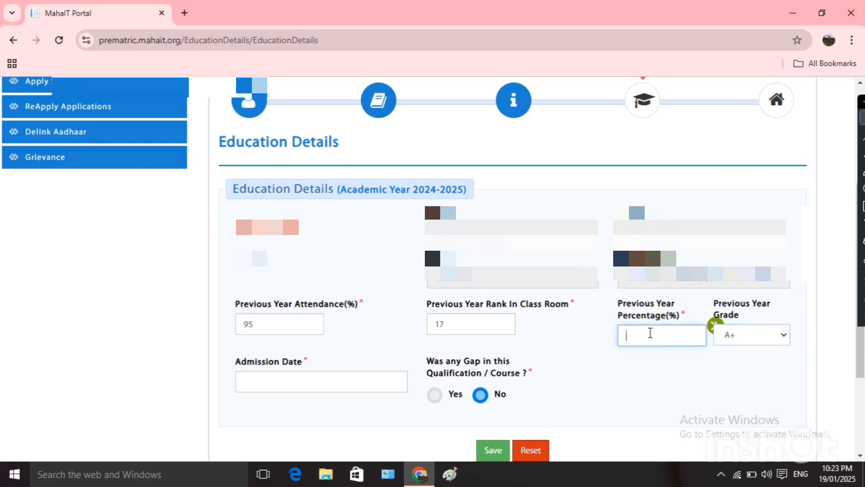
pyautogui.write('85')
pyautogui.click(759, 335)
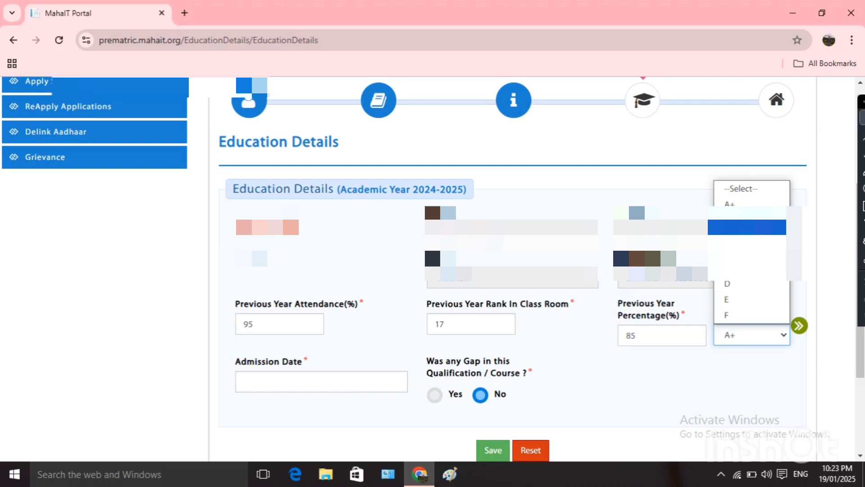
pyautogui.click(747, 227)
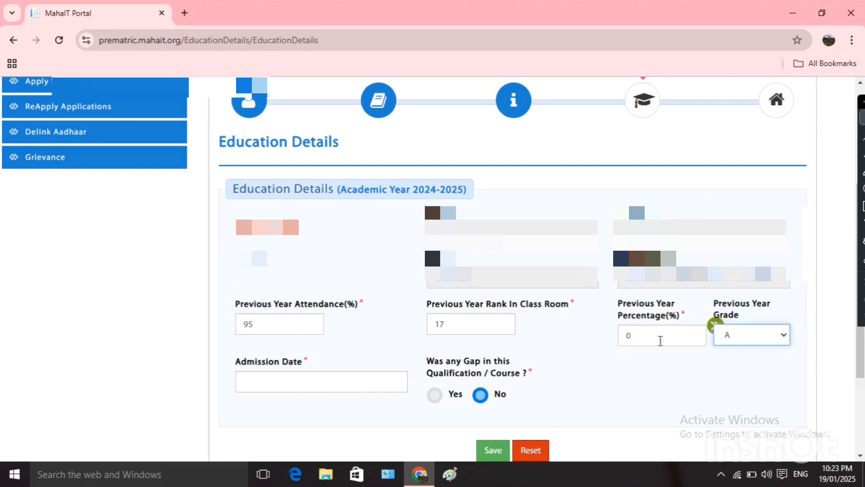
pyautogui.click(655, 340)
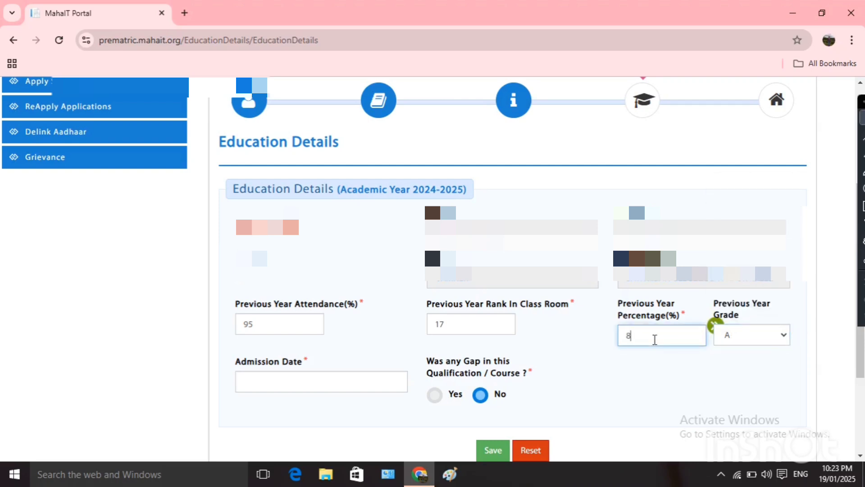
pyautogui.click(731, 339)
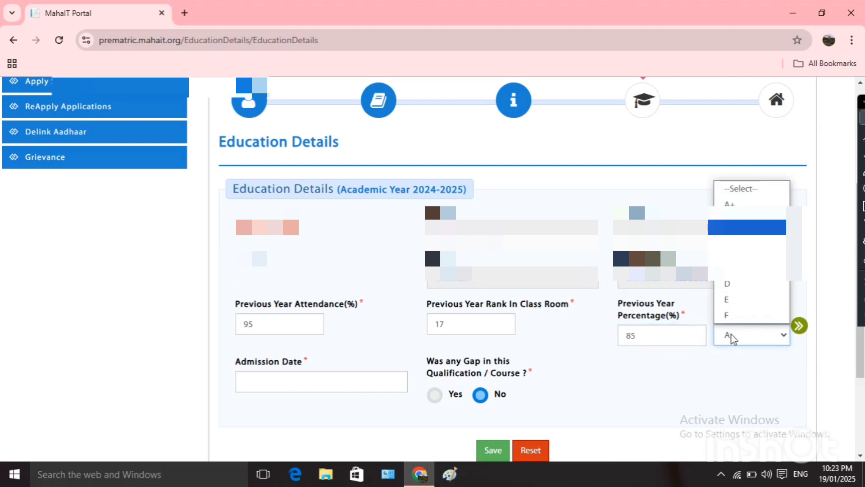
pyautogui.click(734, 239)
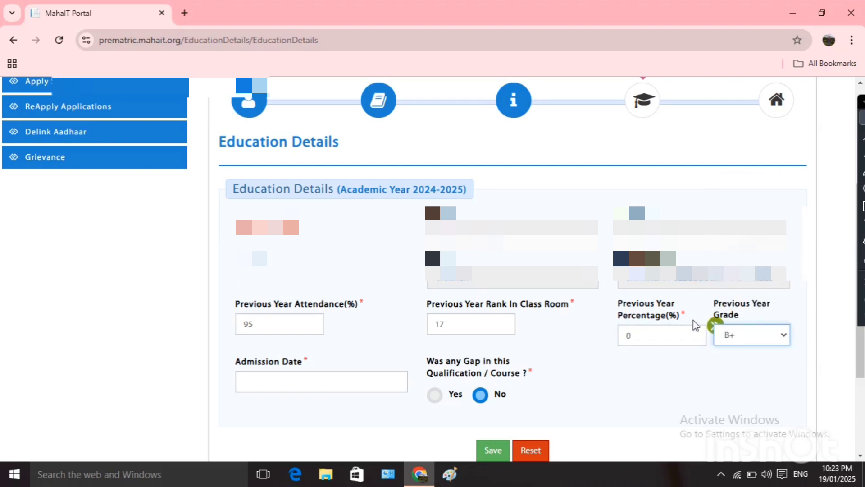
# Correct the wrong 085 percentage to 87 and keep the previous year grade at B+.
pyautogui.click(650, 341)
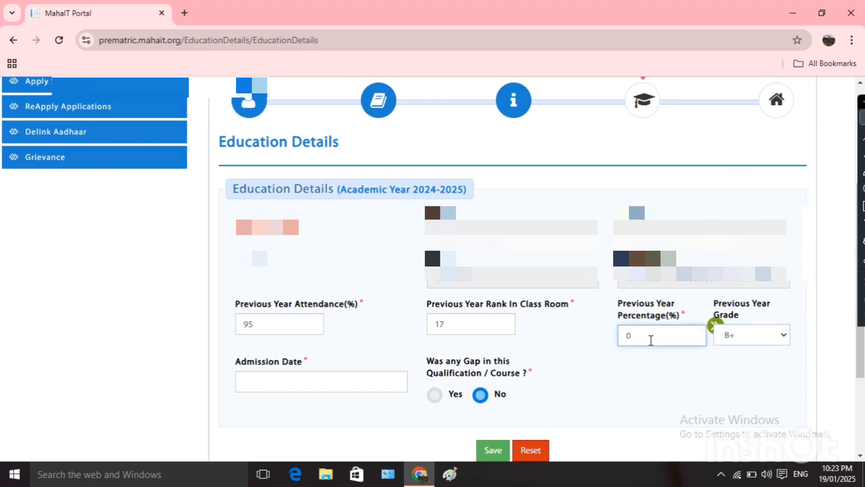
pyautogui.click(672, 369)
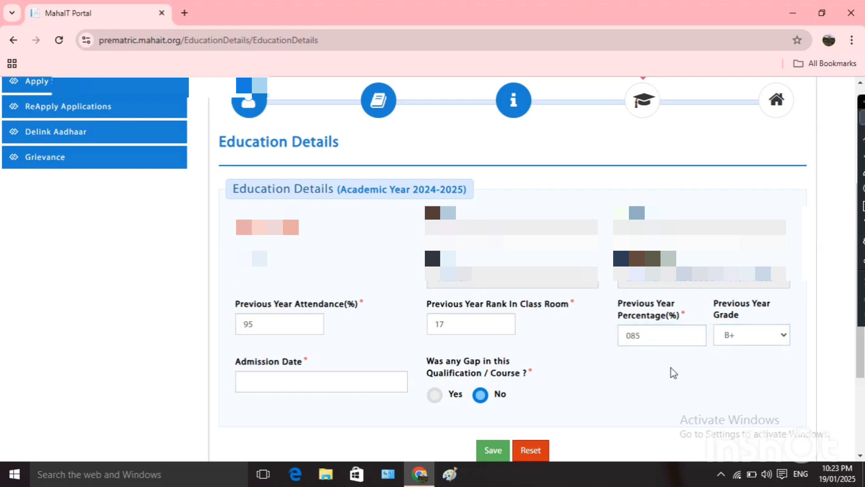
pyautogui.click(660, 338)
pyautogui.press('BackSpace')
pyautogui.press('BackSpace')
pyautogui.press('BackSpace')
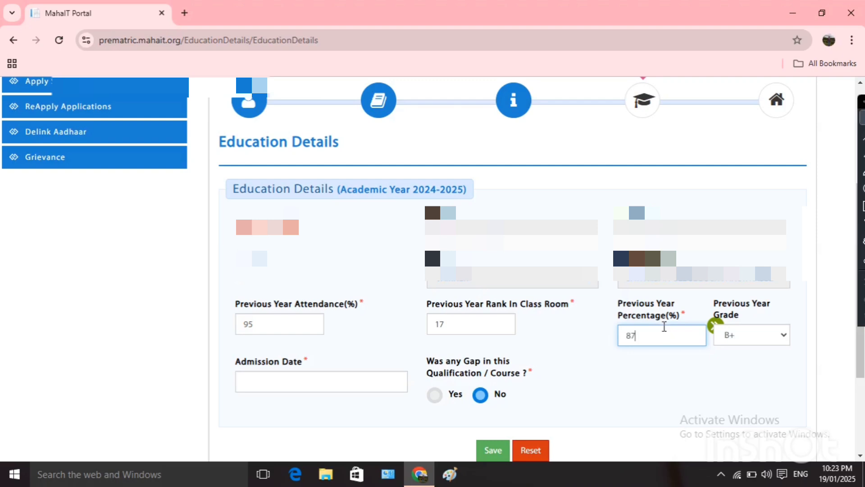
pyautogui.click(695, 378)
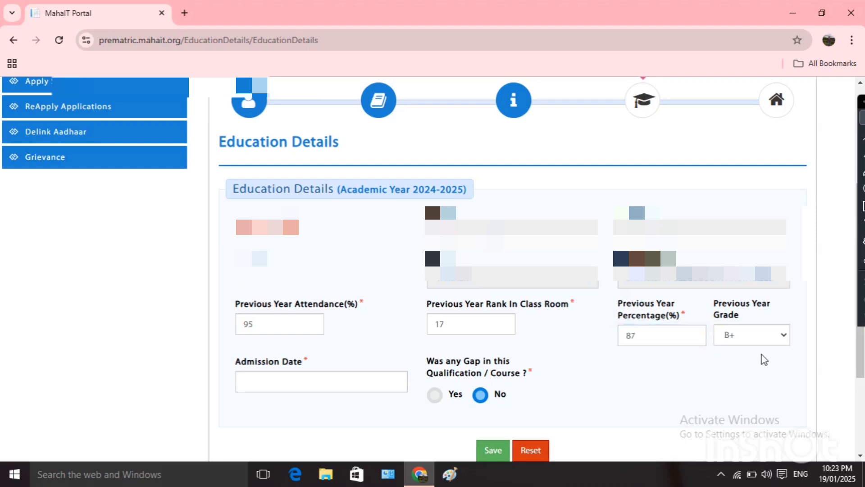
pyautogui.click(785, 338)
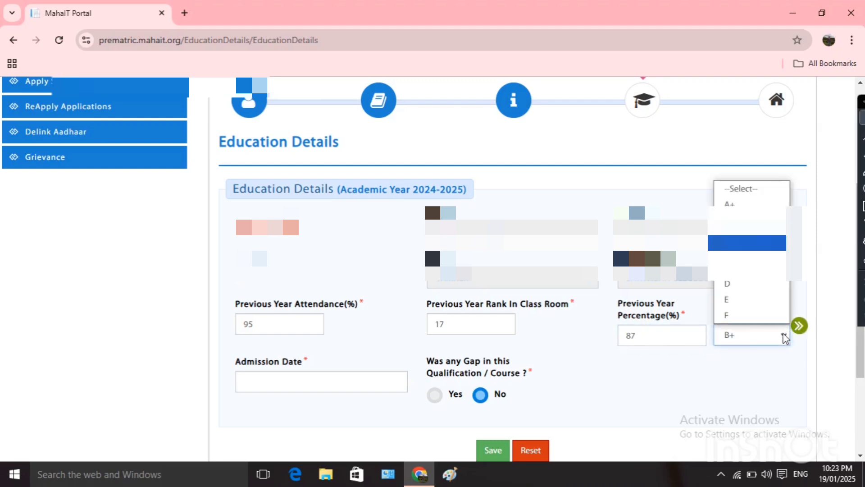
pyautogui.click(761, 243)
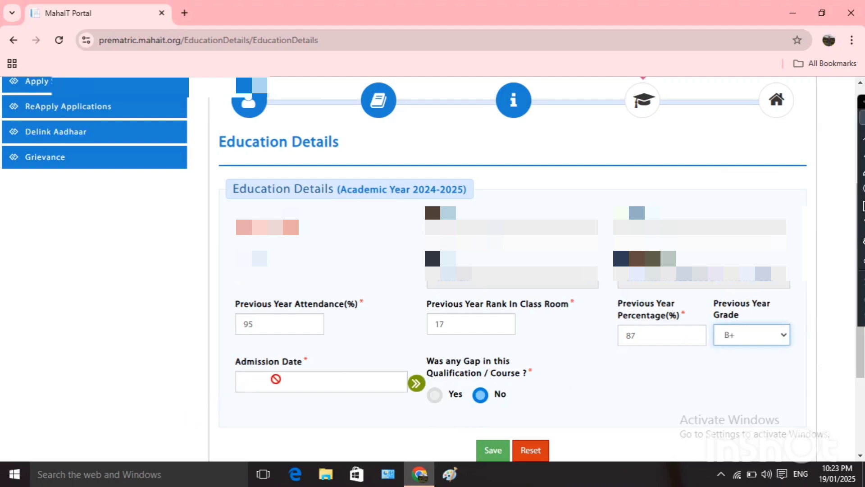
# Pick 15 June 2024 as the admission date from the calendar.
pyautogui.click(276, 379)
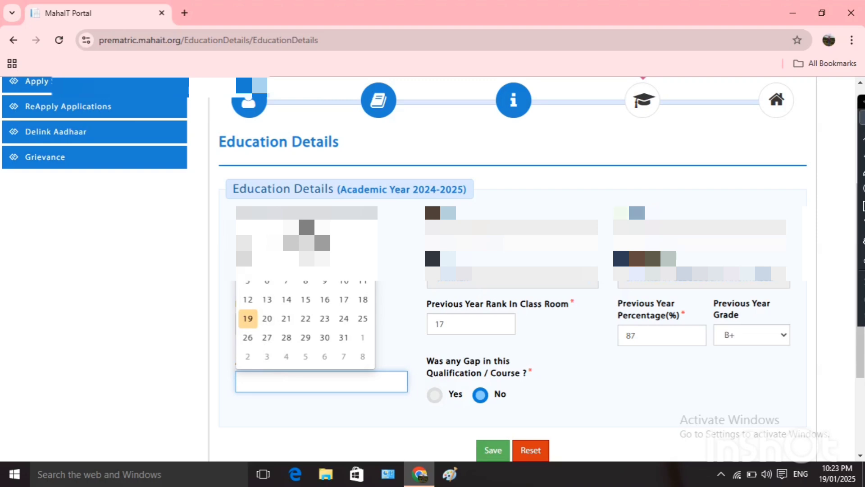
pyautogui.click(248, 224)
pyautogui.click(248, 224)
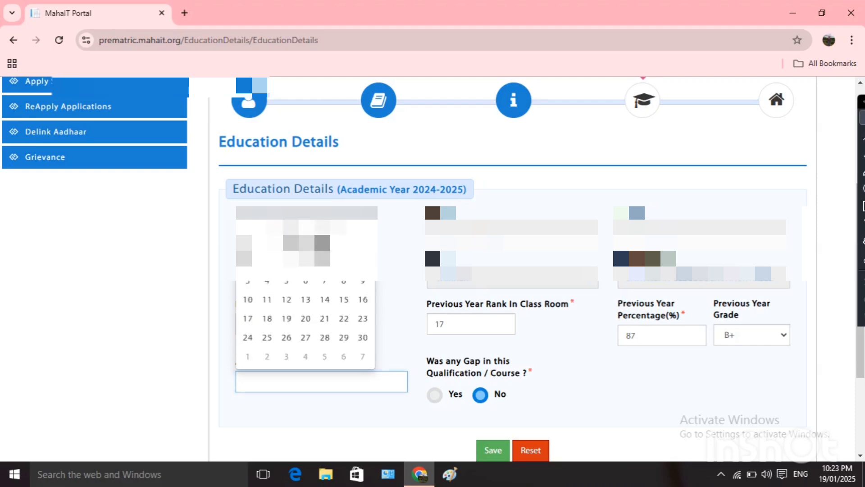
pyautogui.click(248, 224)
pyautogui.click(248, 224)
pyautogui.click(248, 224)
pyautogui.click(248, 224)
pyautogui.click(248, 224)
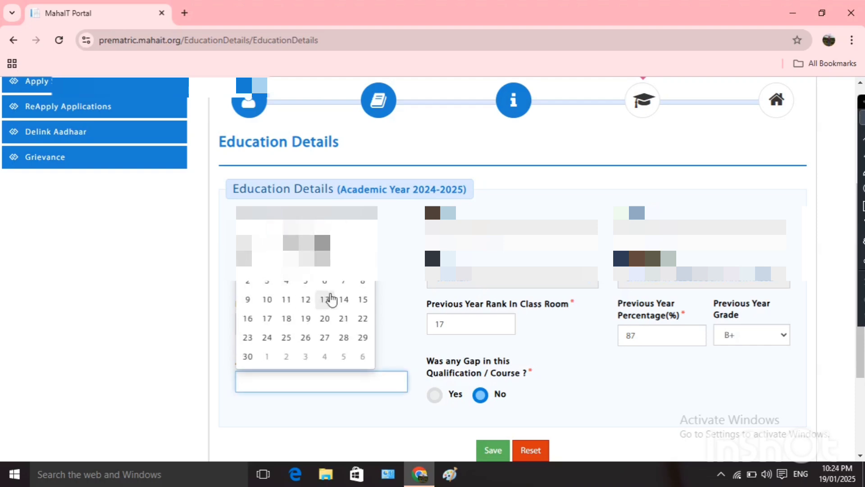
pyautogui.click(363, 299)
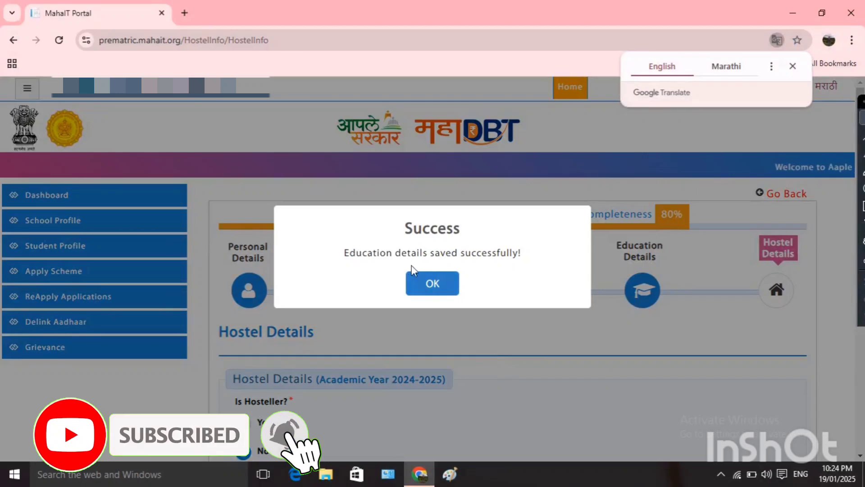
# Dismiss the education-saved message and leave Is Hosteller? set to No, with no hostel type chosen.
pyautogui.click(448, 284)
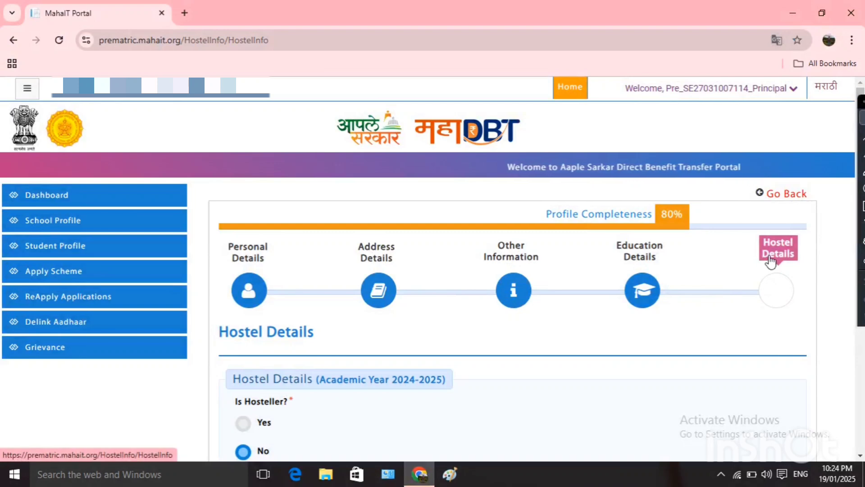
pyautogui.scroll(-4, 530, 400)
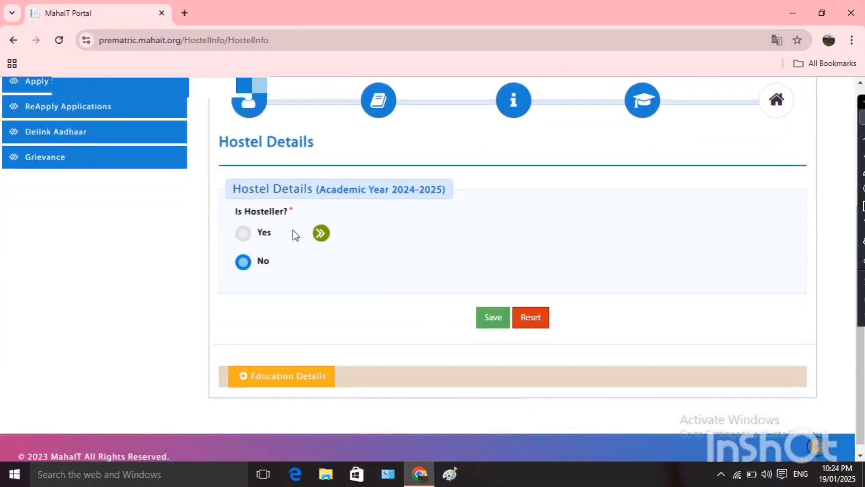
pyautogui.click(244, 234)
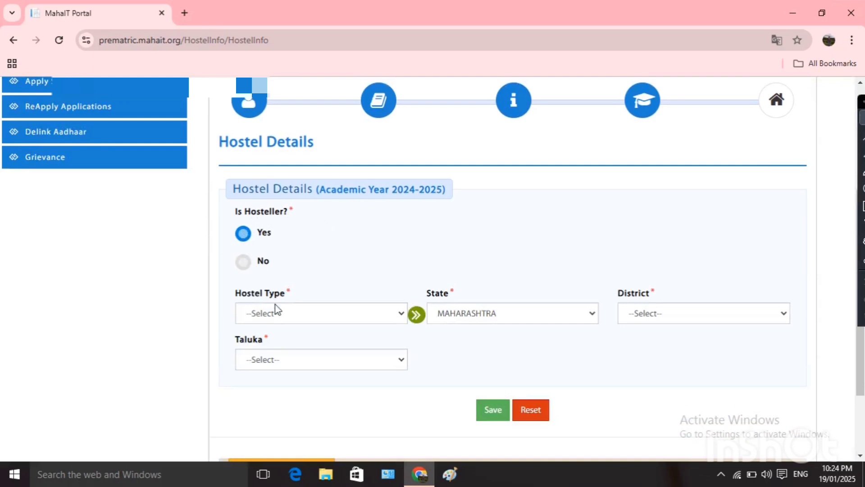
pyautogui.click(349, 313)
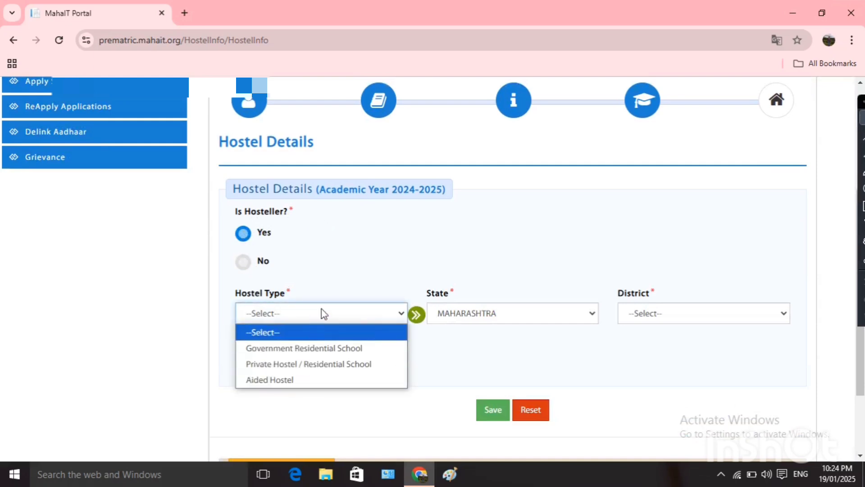
pyautogui.click(358, 276)
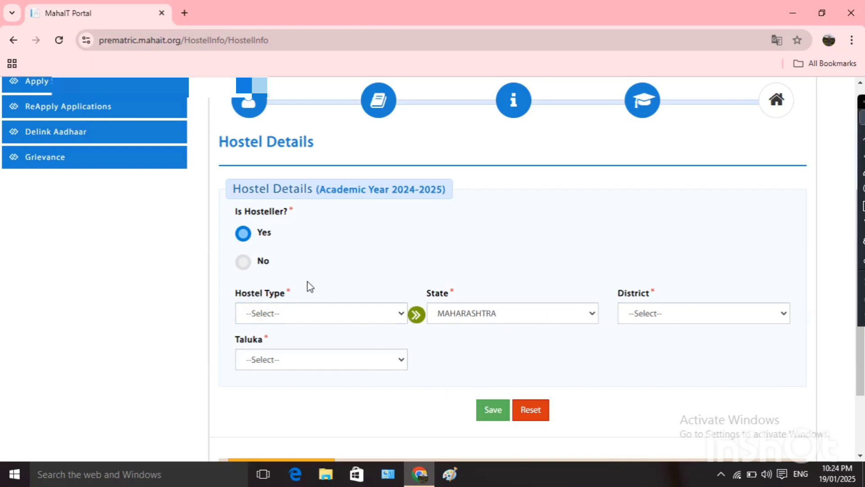
pyautogui.click(243, 261)
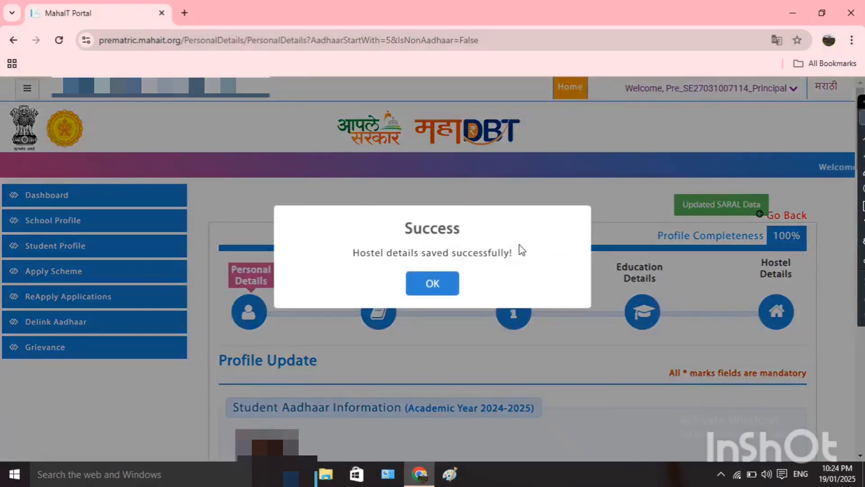
# On Apply Schemes, filter by 8th Standard, SC caste and Female gender, then show the students.
pyautogui.click(440, 284)
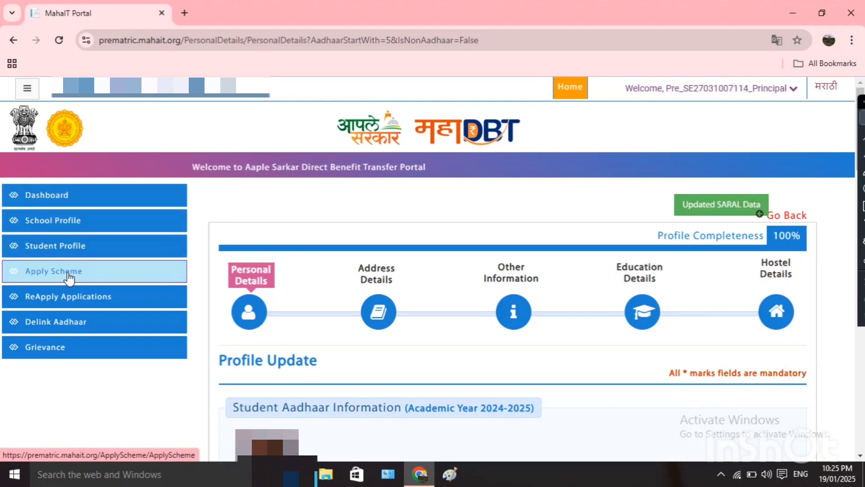
pyautogui.click(37, 280)
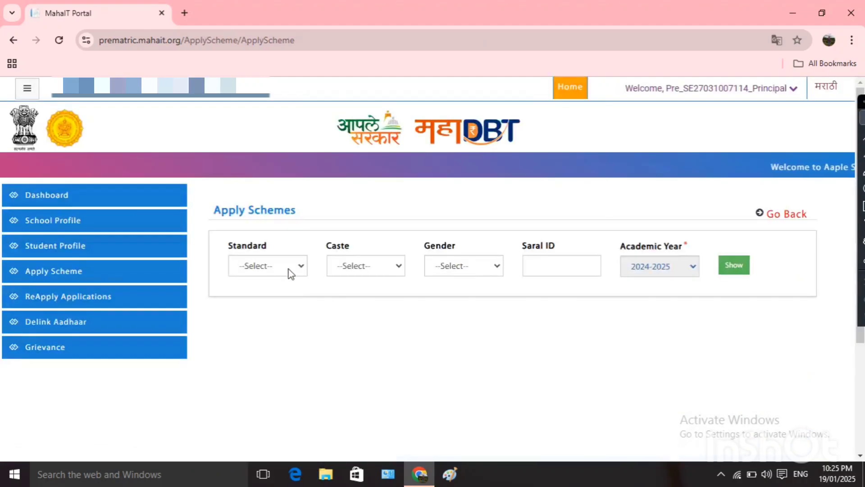
pyautogui.click(288, 270)
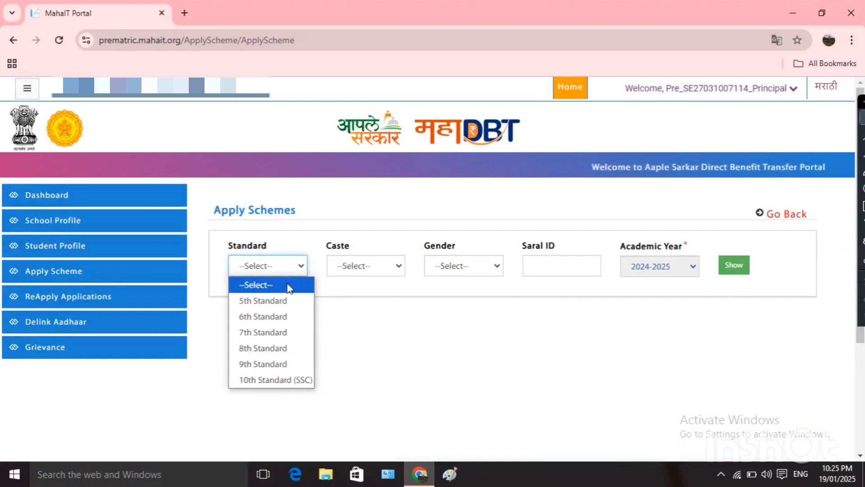
pyautogui.click(281, 347)
pyautogui.click(386, 267)
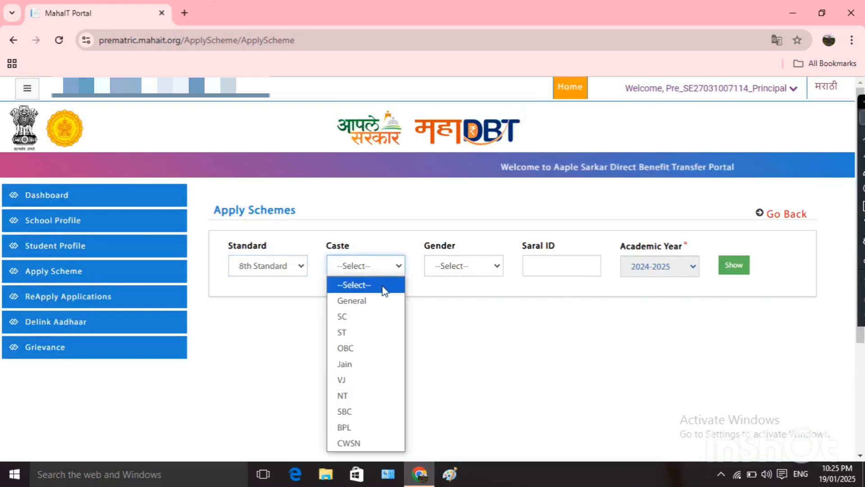
pyautogui.click(369, 317)
pyautogui.click(458, 266)
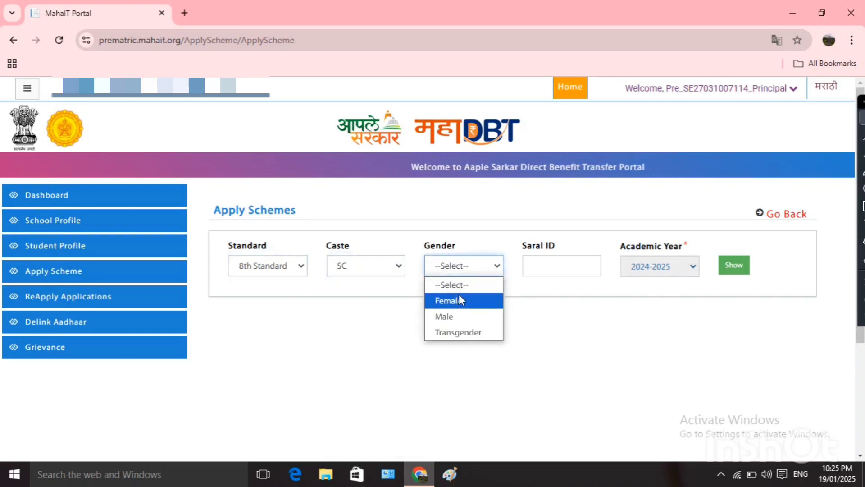
pyautogui.click(459, 296)
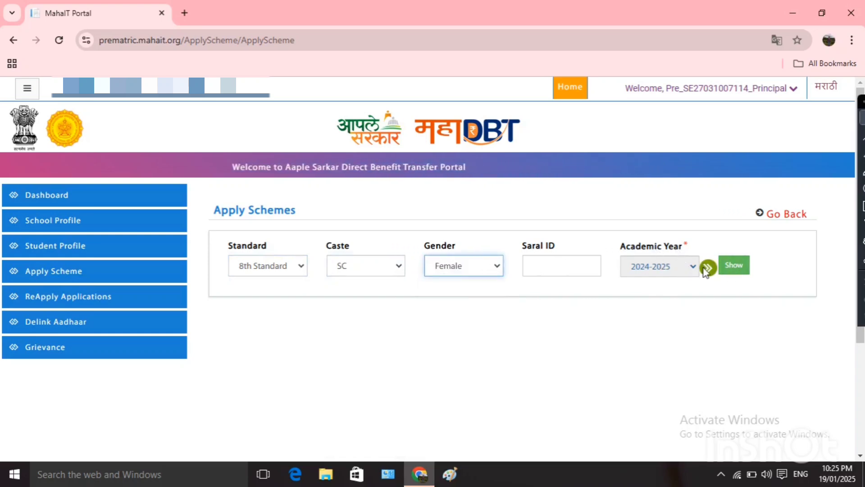
pyautogui.click(734, 266)
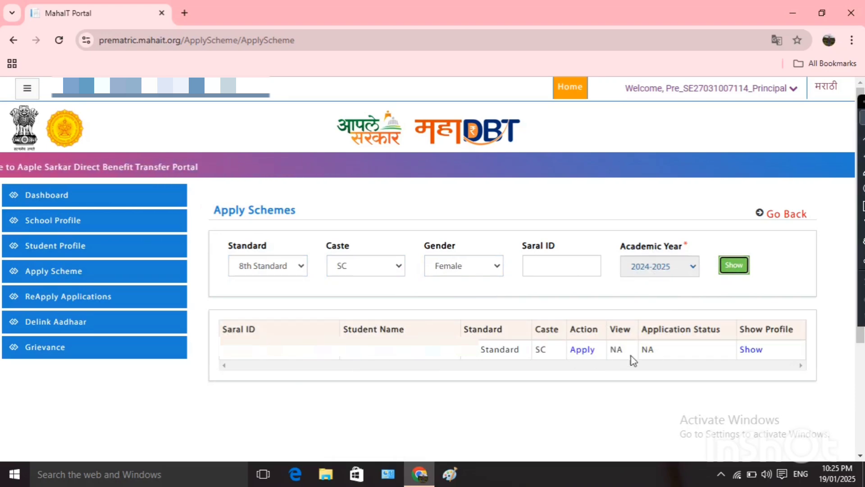
# Apply for the student with the Unclean and Hazardous Occupation pre-matric scholarship (Rs. 3500.00), answering Yes to first child.
pyautogui.click(586, 354)
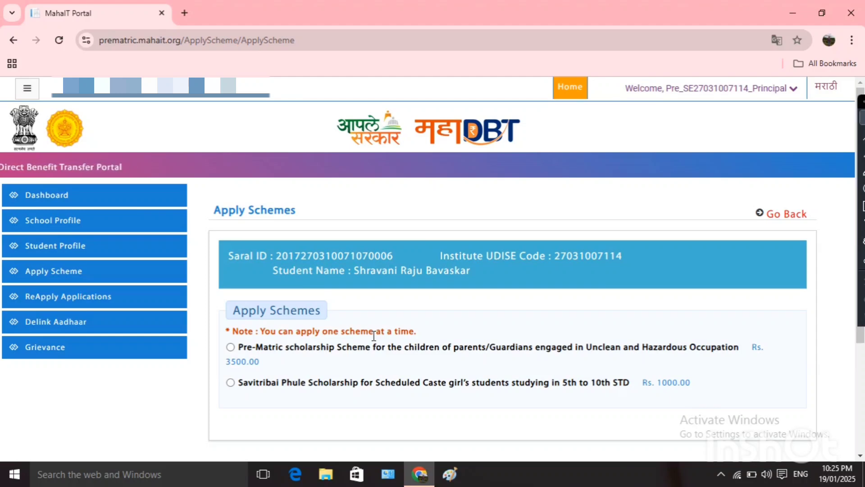
pyautogui.click(231, 347)
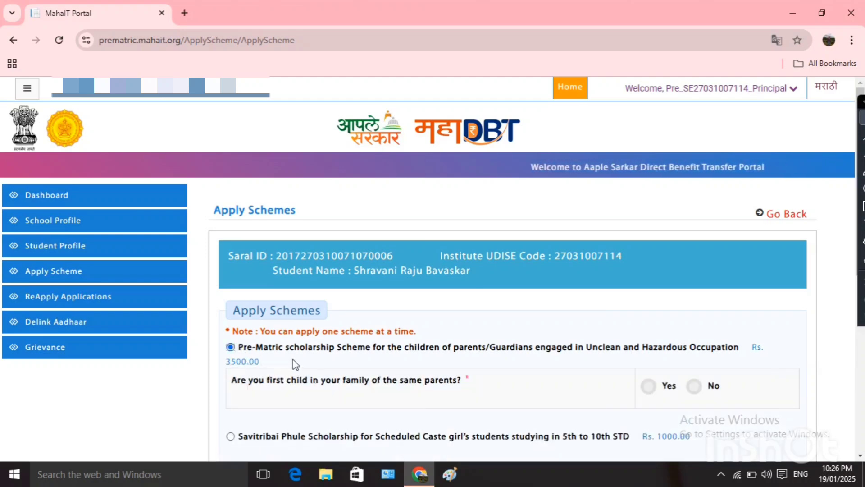
pyautogui.scroll(-1, 293, 360)
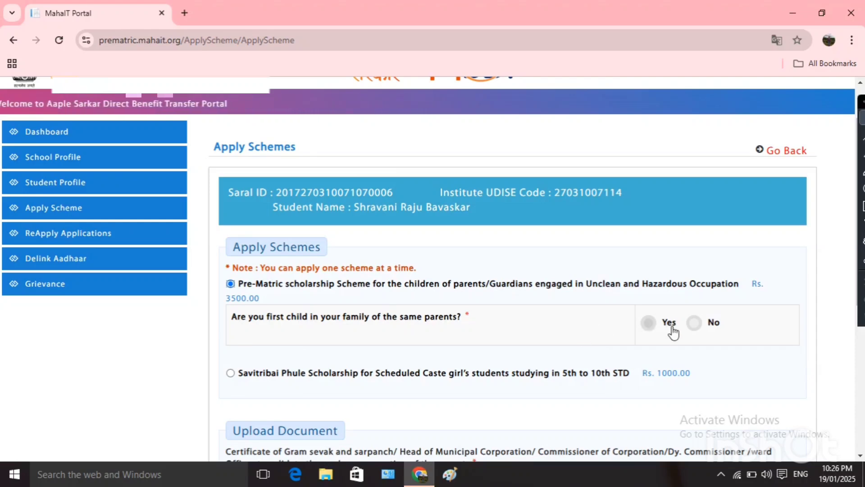
pyautogui.click(648, 323)
pyautogui.click(694, 323)
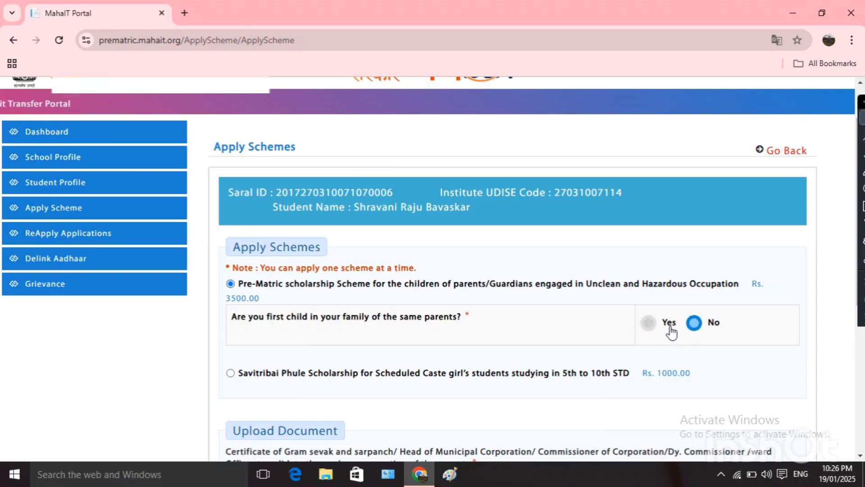
pyautogui.click(648, 323)
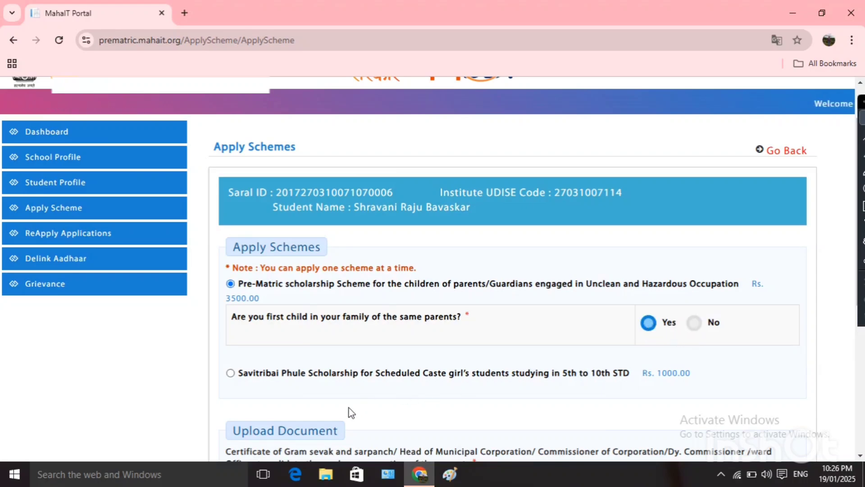
# Upload IMG-20250119-WA0008 as the parent's occupation certificate.
pyautogui.scroll(-5, 349, 408)
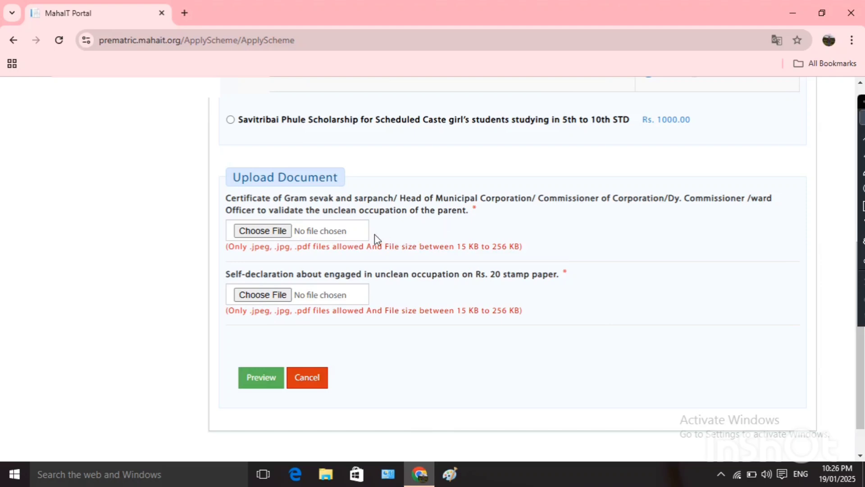
pyautogui.click(262, 231)
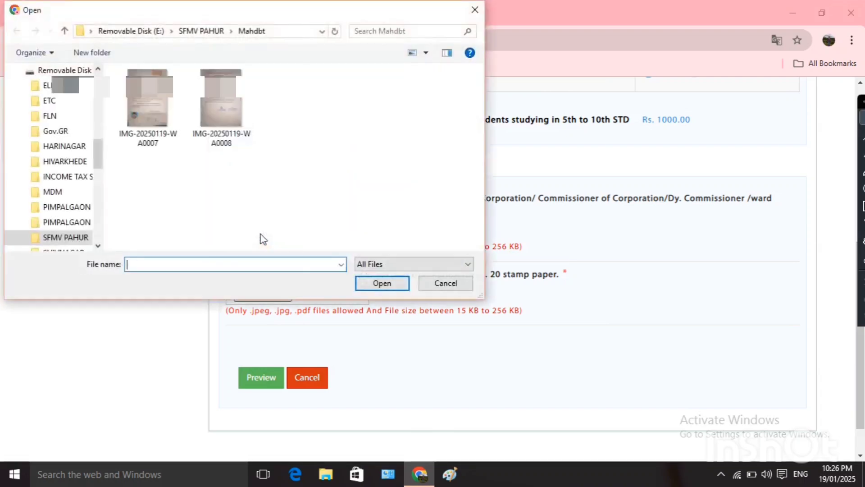
pyautogui.click(218, 113)
pyautogui.click(379, 285)
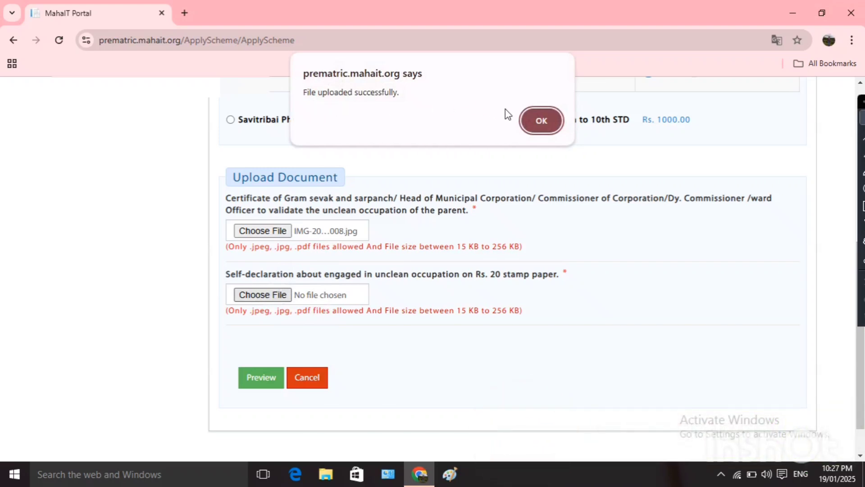
pyautogui.click(540, 125)
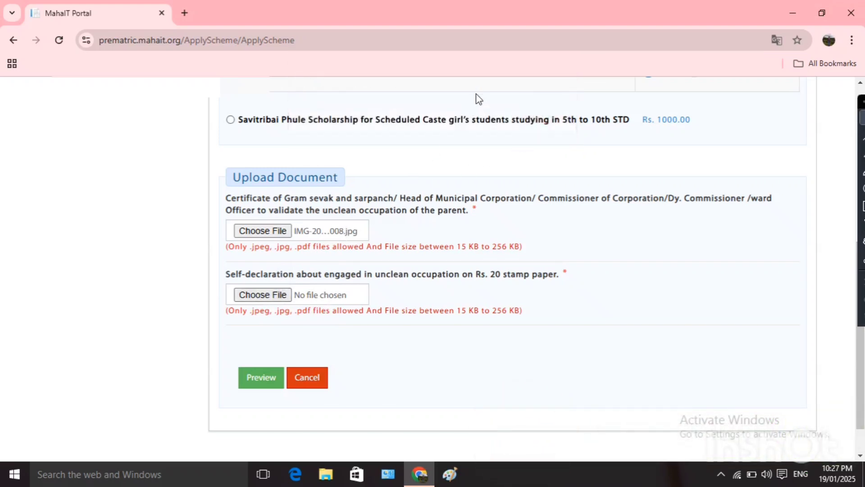
# Upload IMG-20250119-WA0007 as the stamp-paper self-declaration.
pyautogui.click(265, 297)
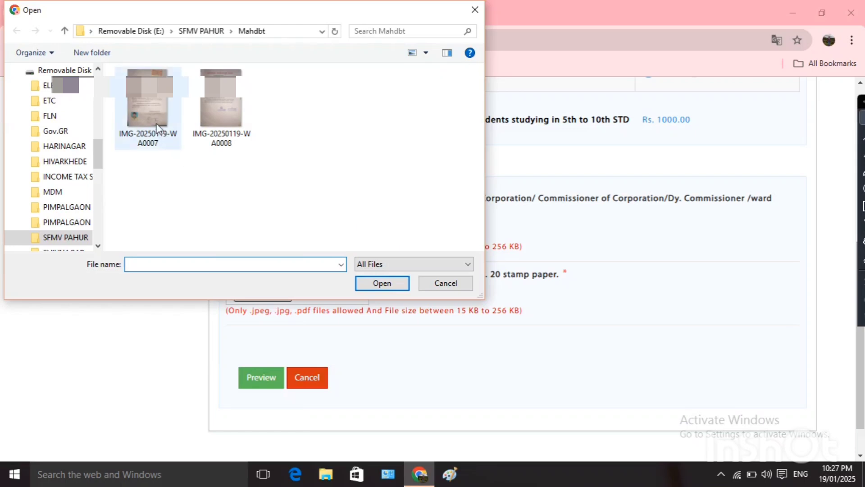
pyautogui.click(155, 116)
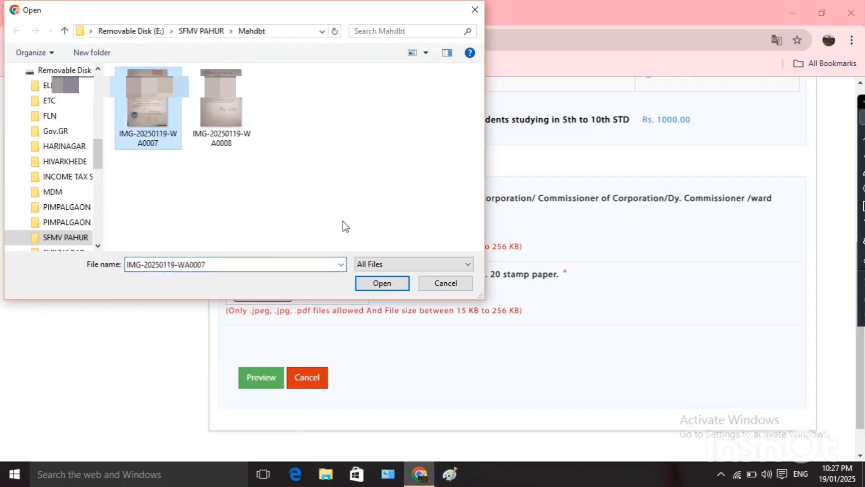
pyautogui.click(398, 285)
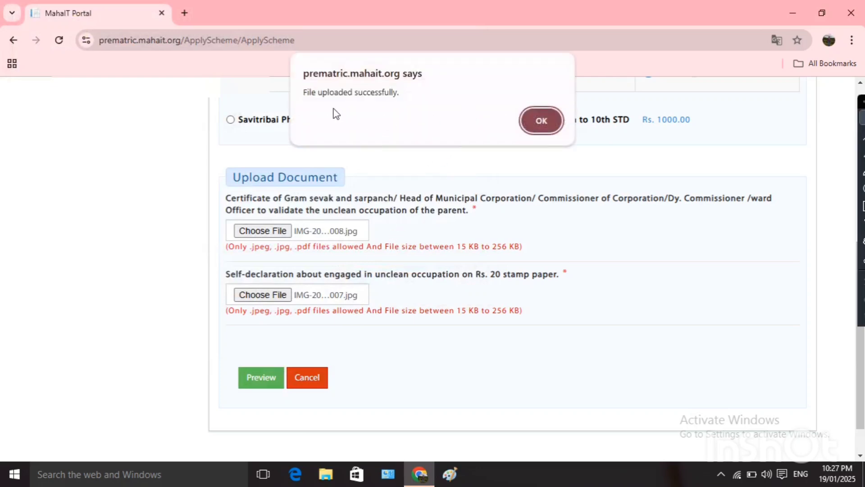
pyautogui.click(540, 120)
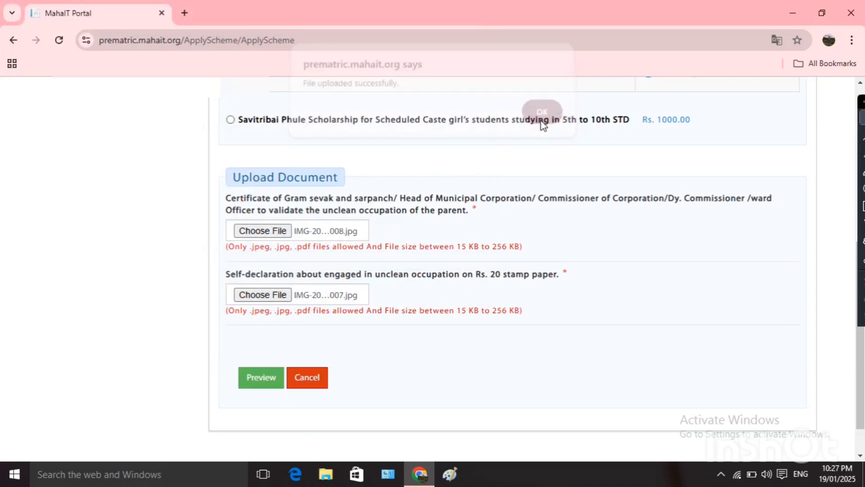
# Preview the application, accept the declaration, submit it, and acknowledge the success message.
pyautogui.click(261, 379)
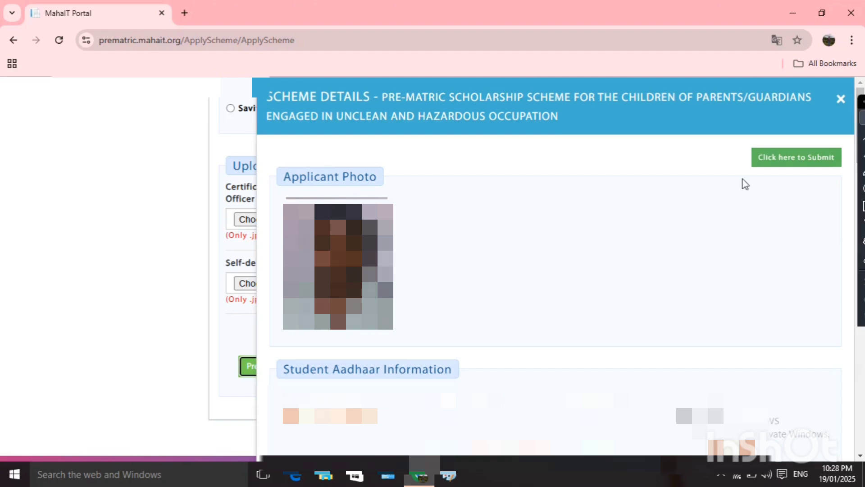
pyautogui.click(790, 159)
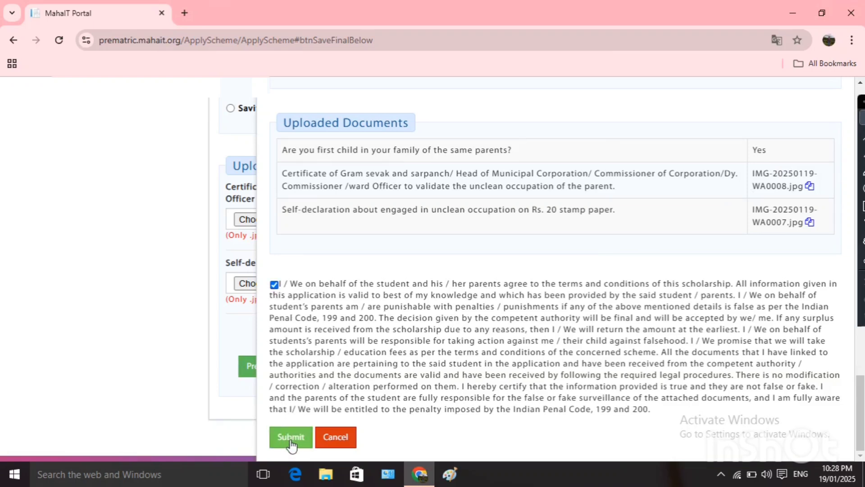
pyautogui.click(291, 438)
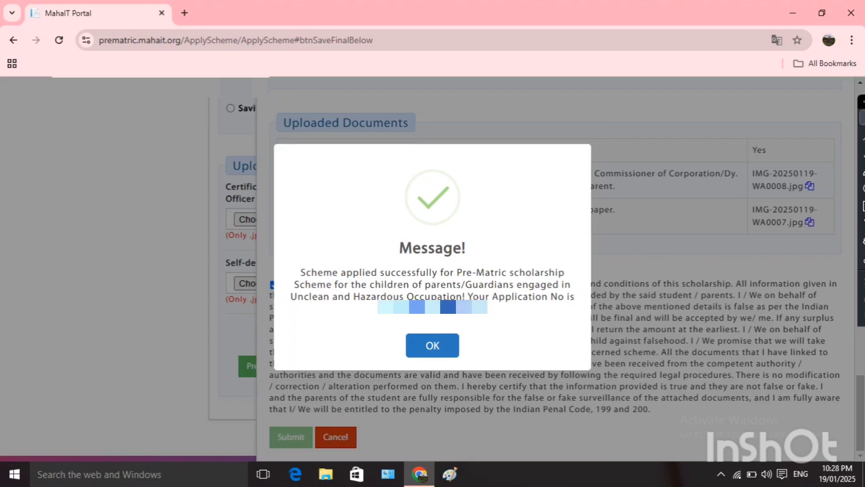
pyautogui.click(449, 352)
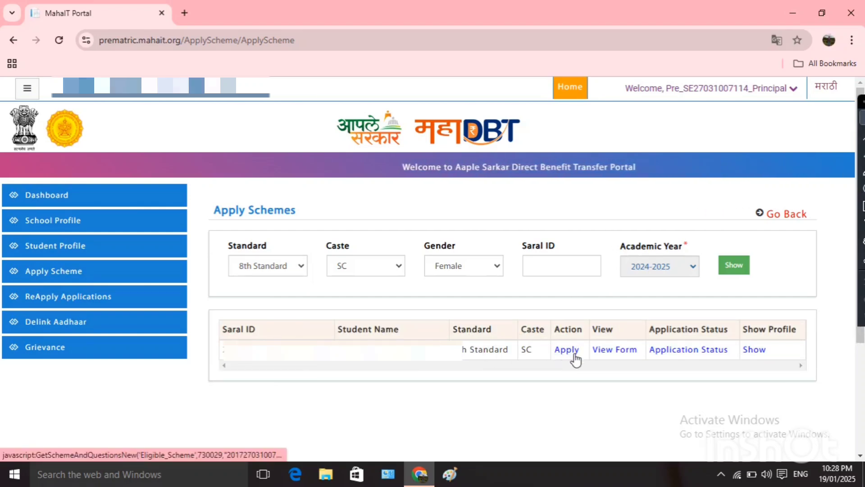
# Open View Form for the student's Pre-Matric application and download the form.
pyautogui.click(624, 350)
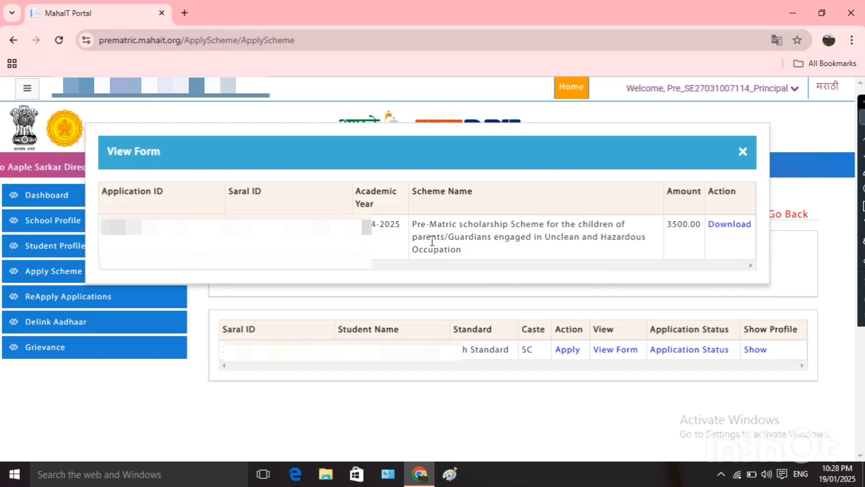
pyautogui.click(734, 229)
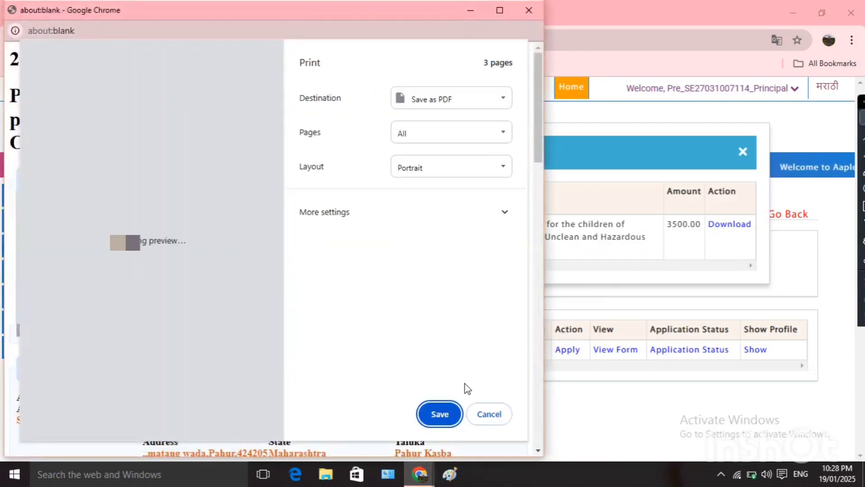
# Save the form as PDF 'download 2' in the UNCLEAN FORM 2023 24 folder, then close the form window.
pyautogui.click(440, 415)
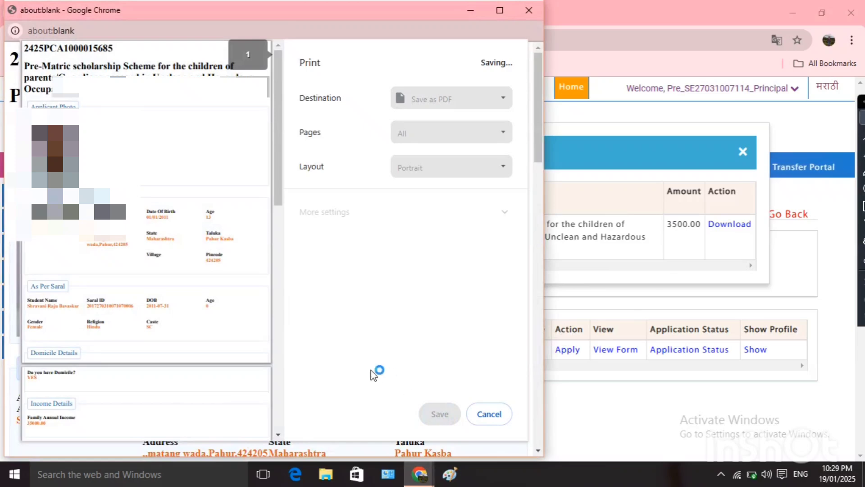
pyautogui.press('Right')
pyautogui.write('2')
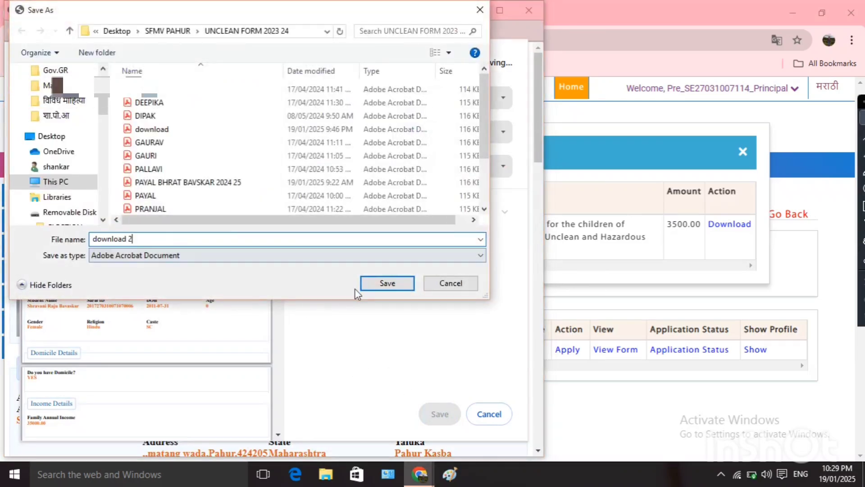
pyautogui.click(380, 282)
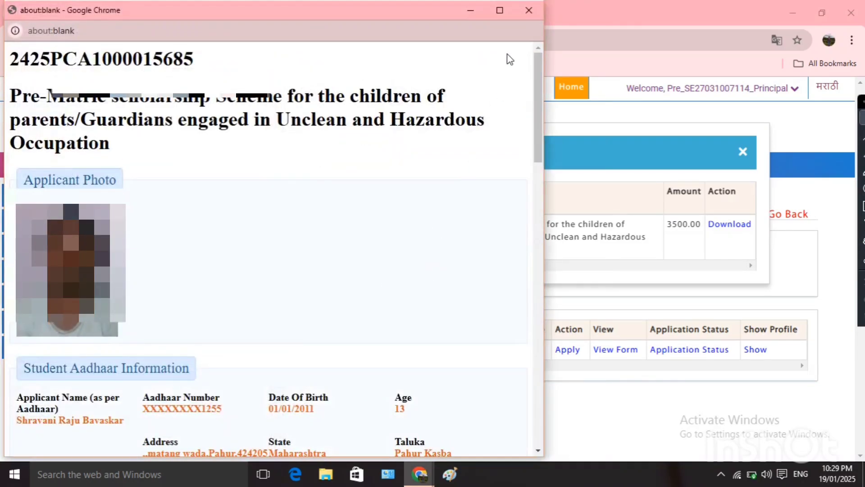
pyautogui.click(527, 8)
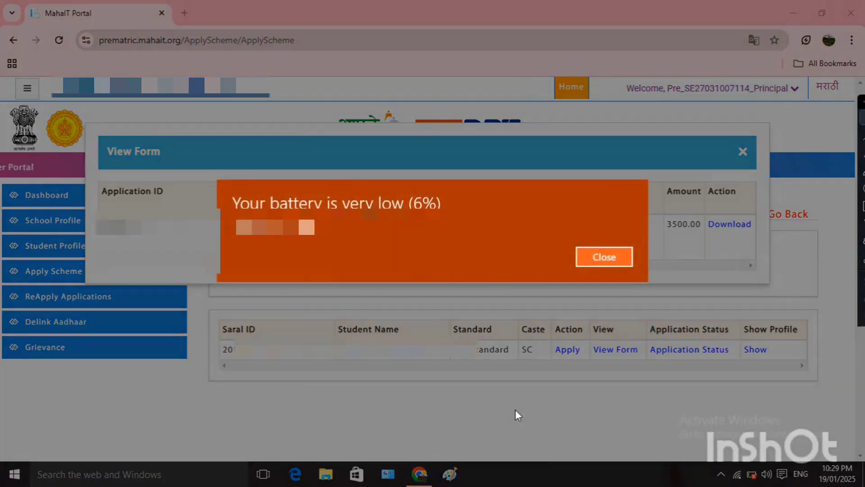
# Close the Windows low-battery notification covering the View Form record.
pyautogui.click(604, 258)
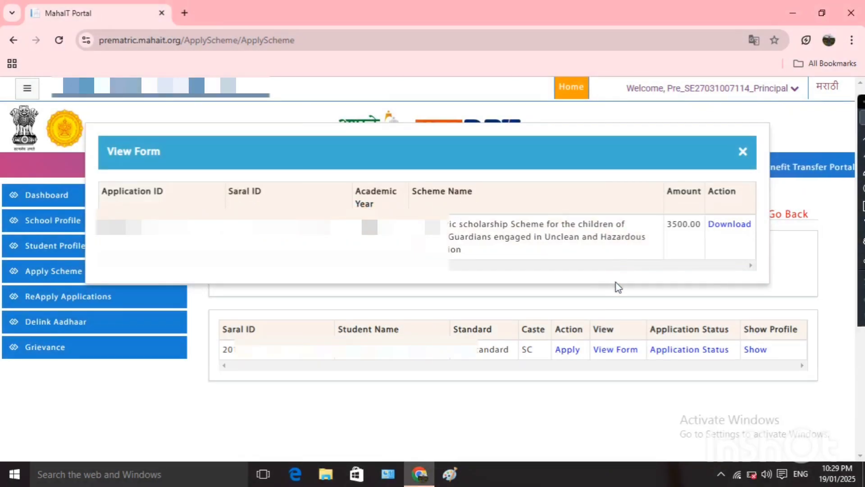